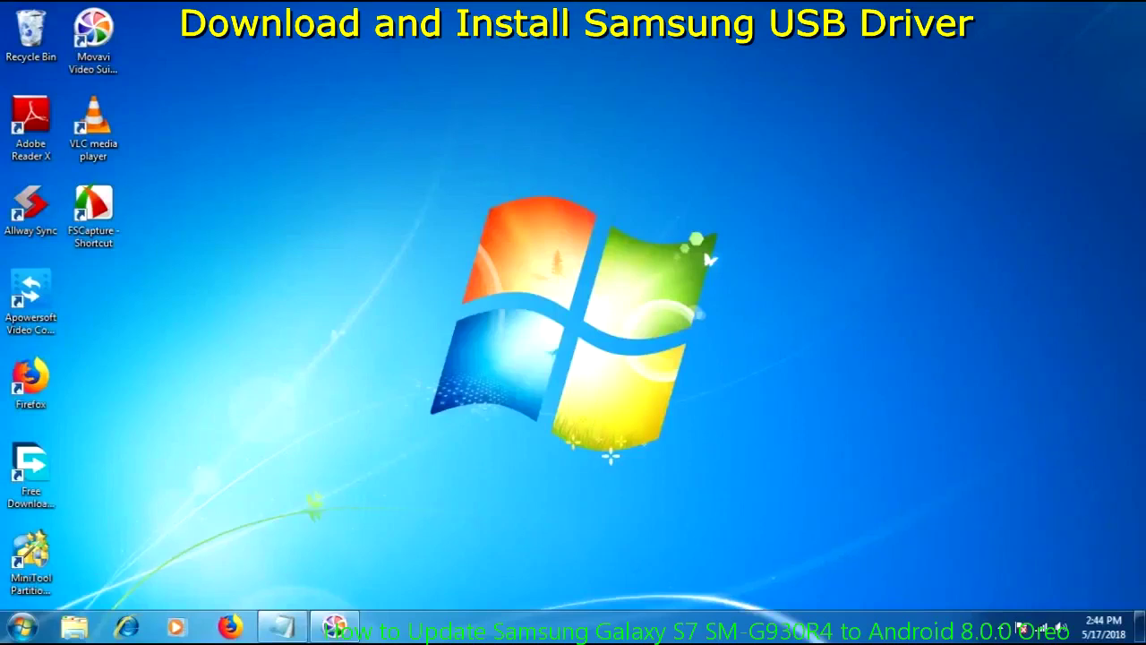
pyautogui.click(31, 382)
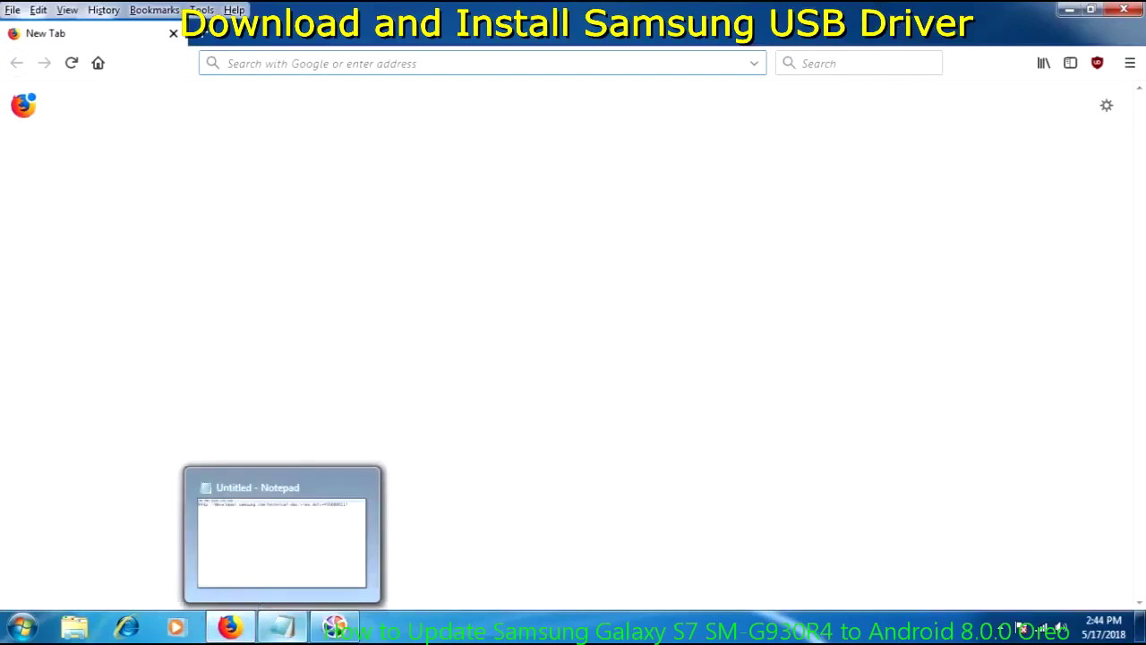
pyautogui.click(282, 627)
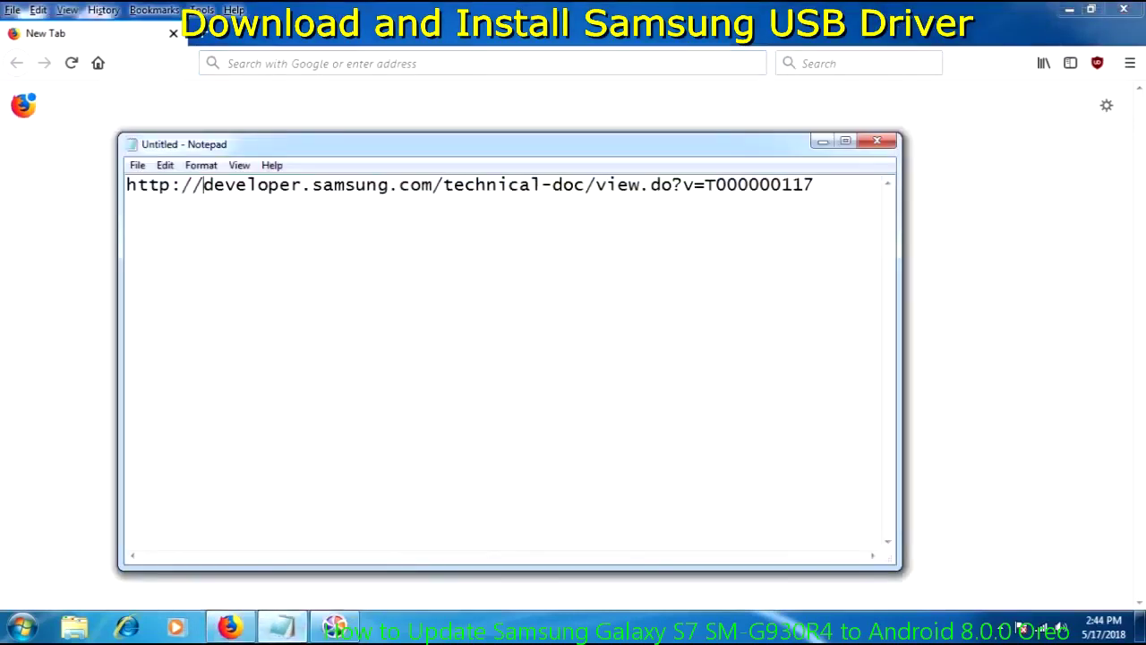
pyautogui.moveTo(126, 184); pyautogui.dragTo(815, 184)
pyautogui.rightClick(662, 184)
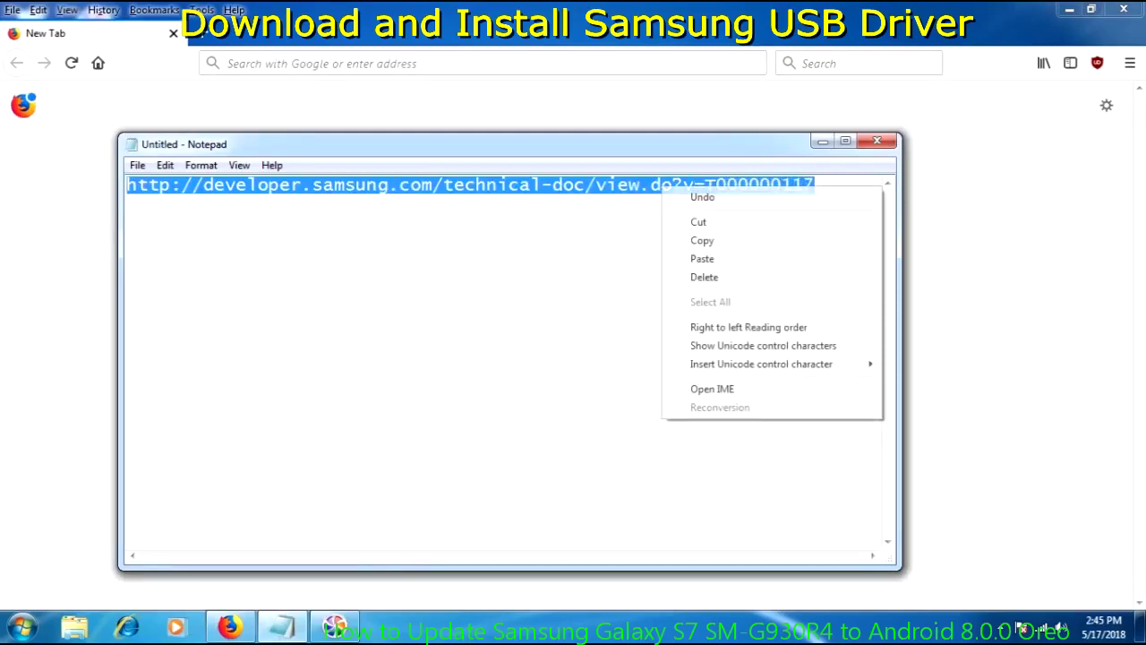
pyautogui.click(703, 238)
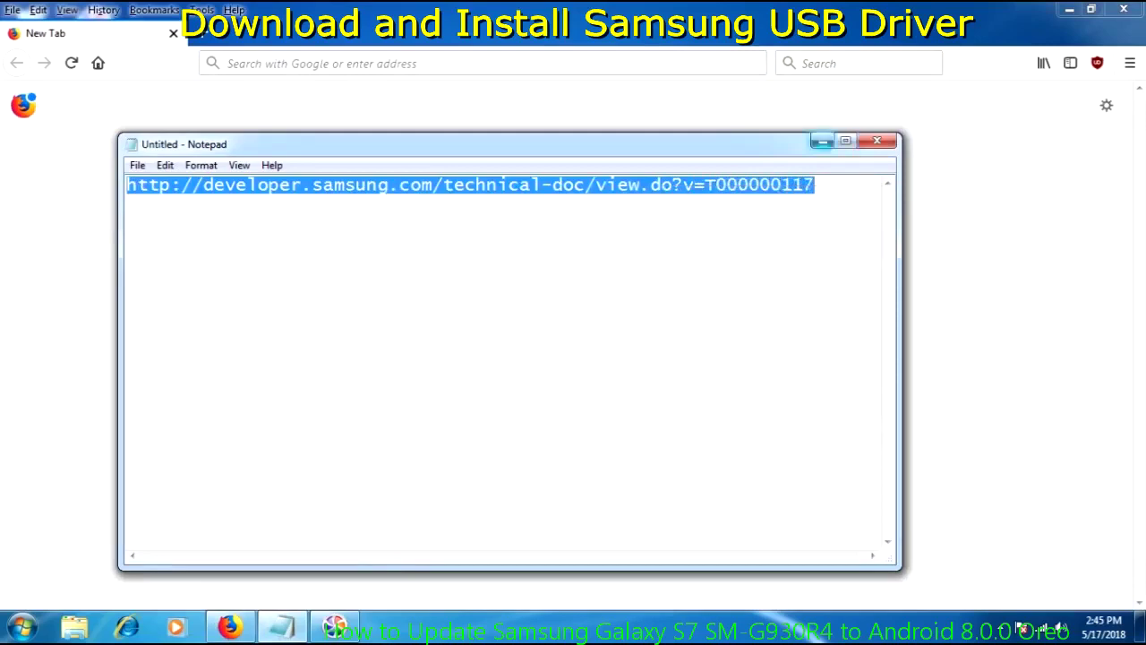
pyautogui.click(822, 141)
pyautogui.rightClick(277, 65)
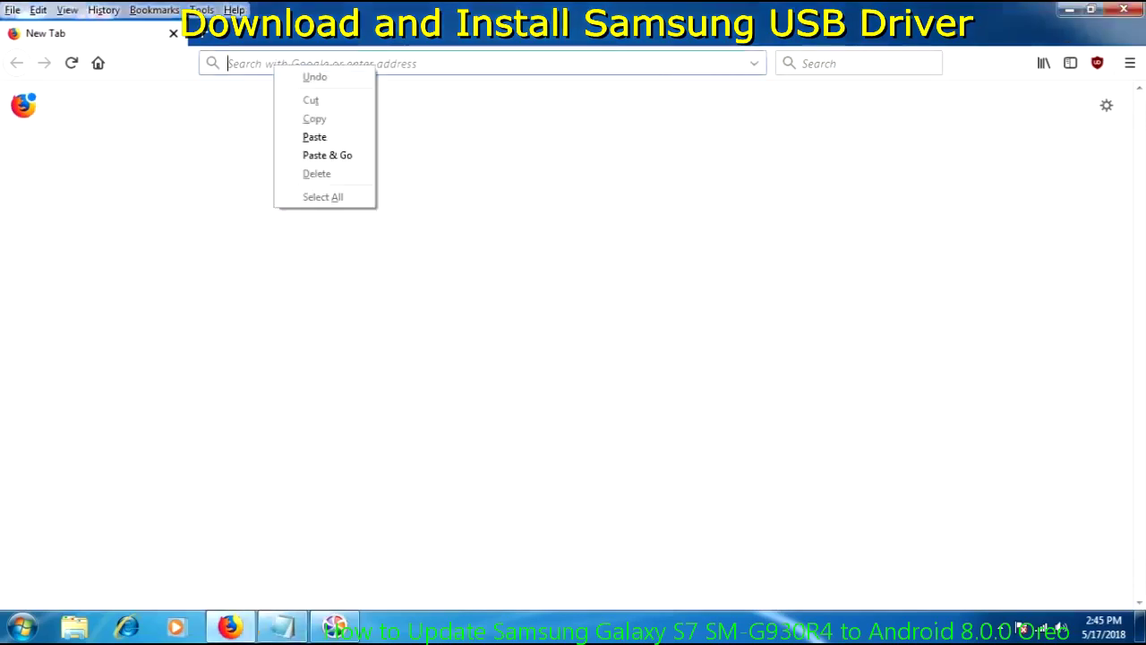
pyautogui.click(309, 135)
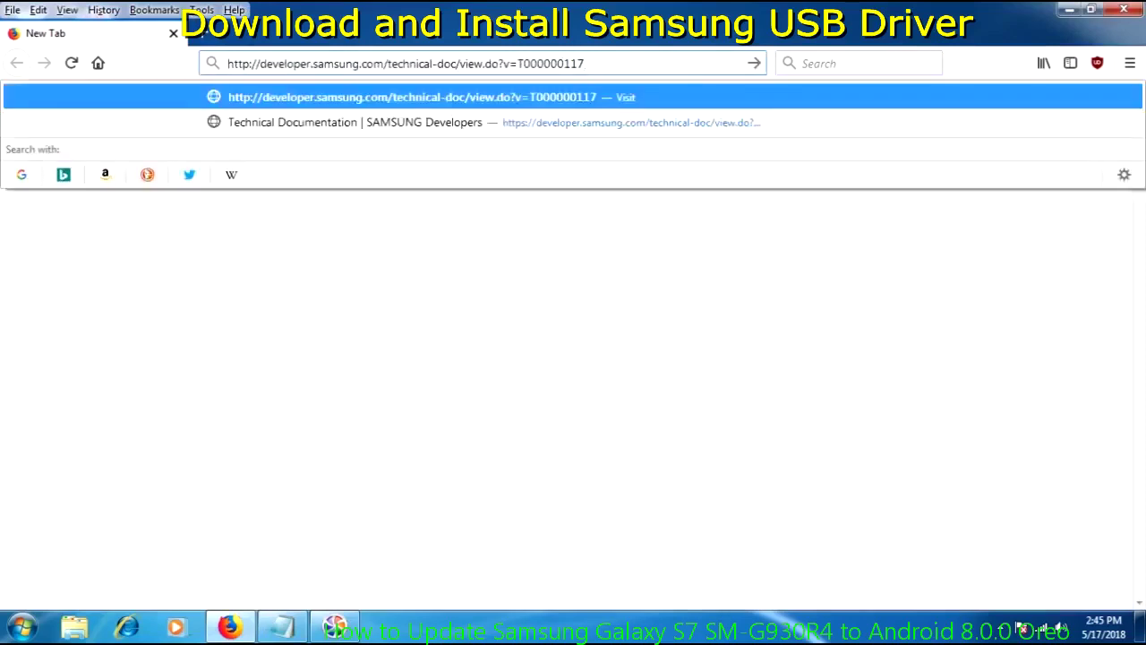
pyautogui.press('Return')
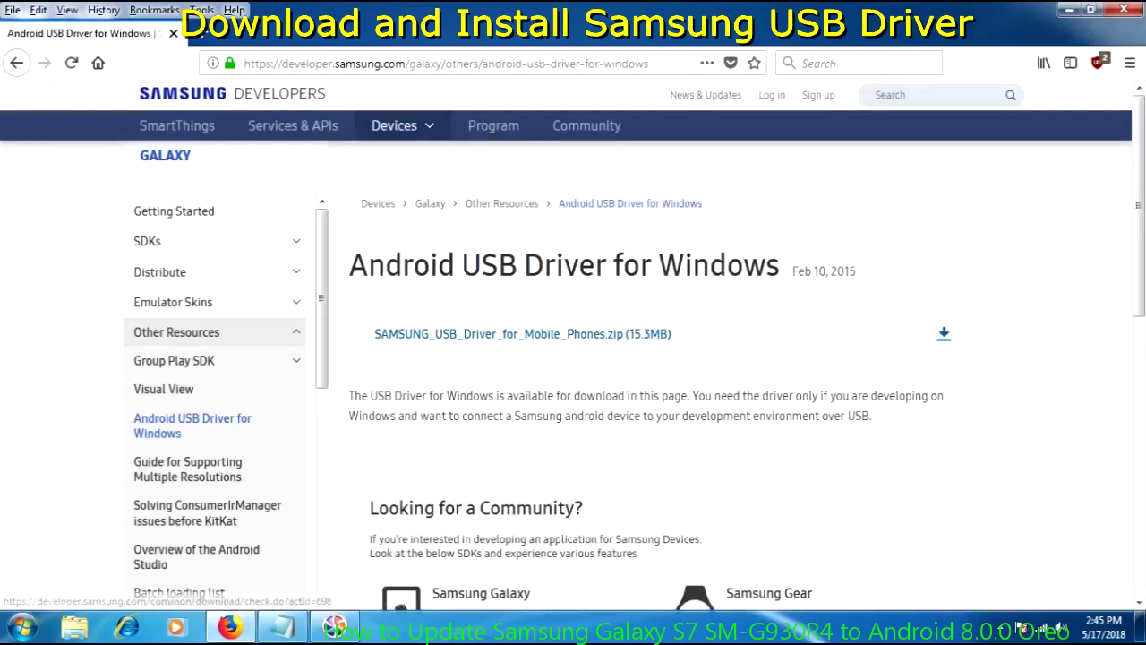
# Step: Download SAMSUNG_USB_Driver_for_Mobile_Phones.zip from the Android USB Driver for Windows page, saving the file to disk
pyautogui.click(522, 333)
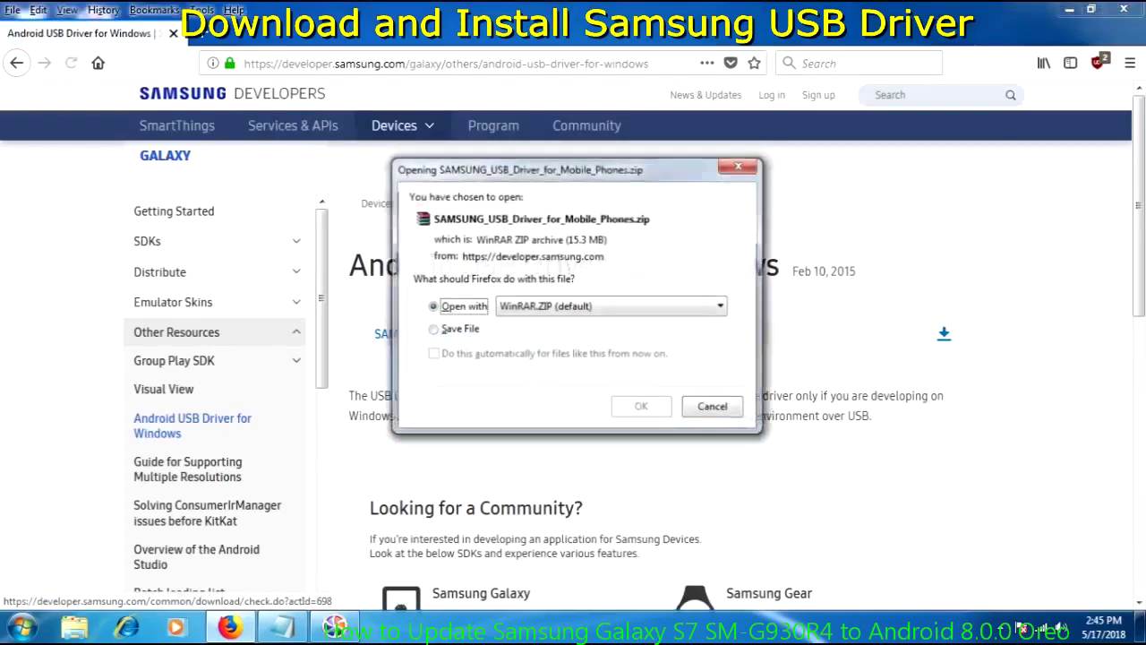
pyautogui.click(458, 328)
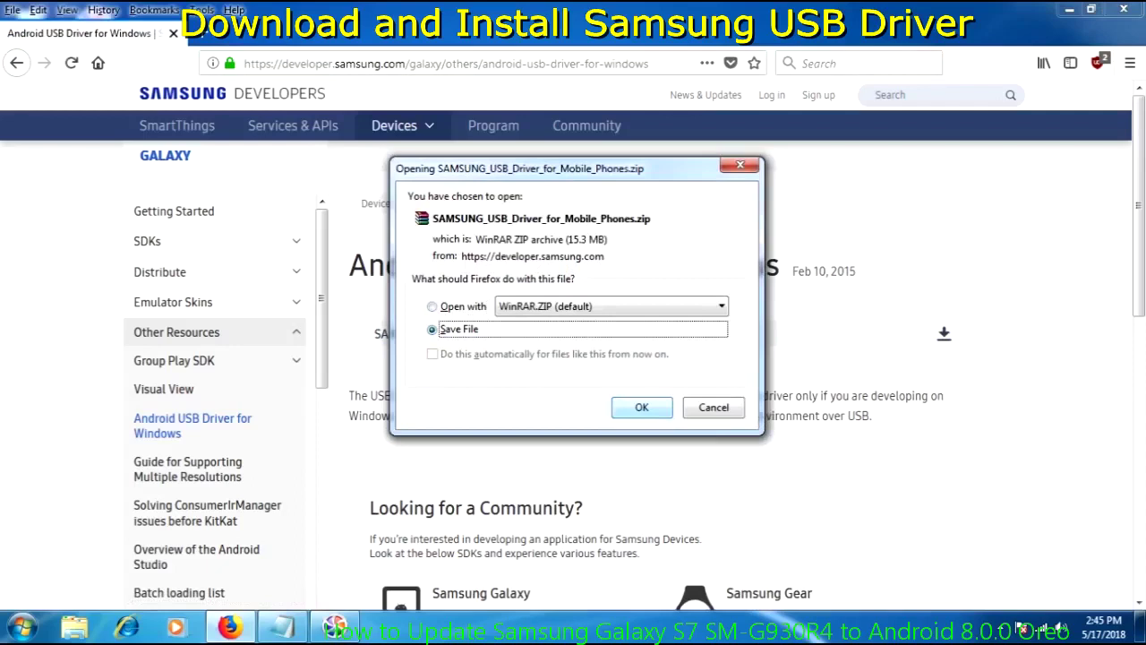
pyautogui.press('Return')
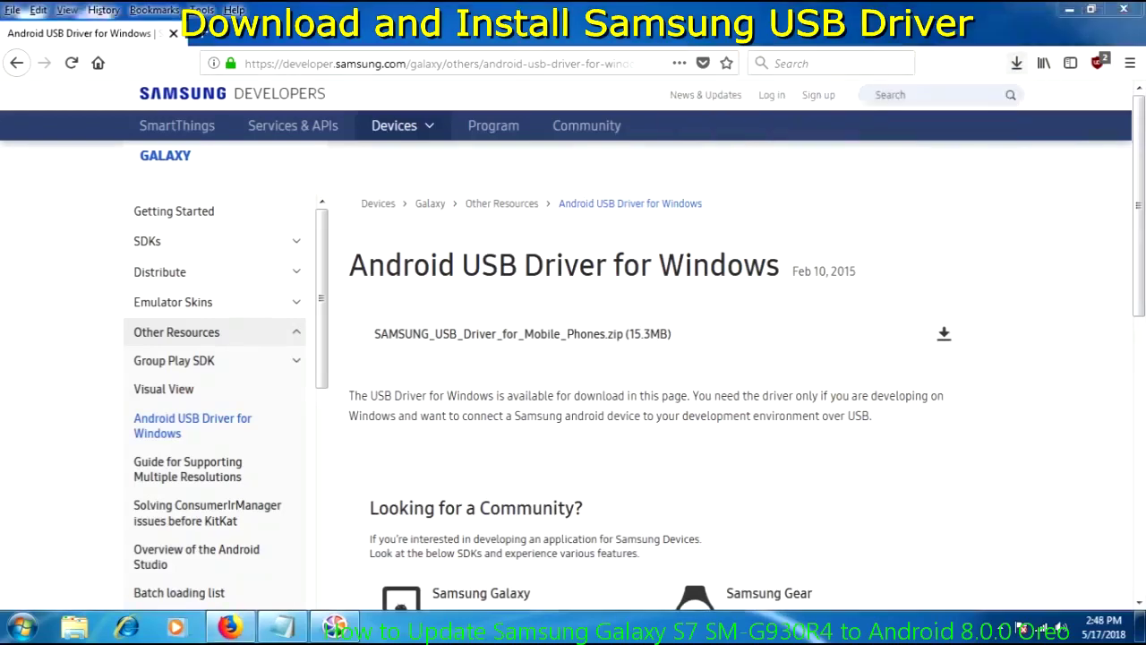
# Step: Open the downloaded SAMSUNG_USB_Driver_for_Mobile_Phones.zip in WinRAR and dismiss the evaluation reminder
pyautogui.click(1017, 62)
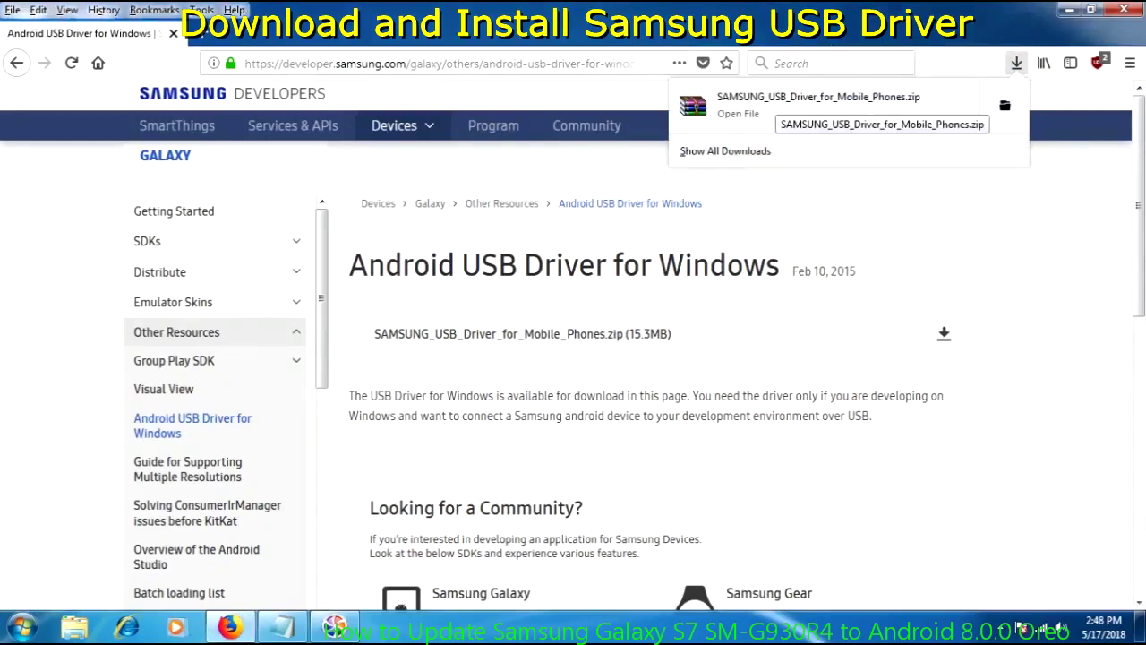
pyautogui.click(806, 105)
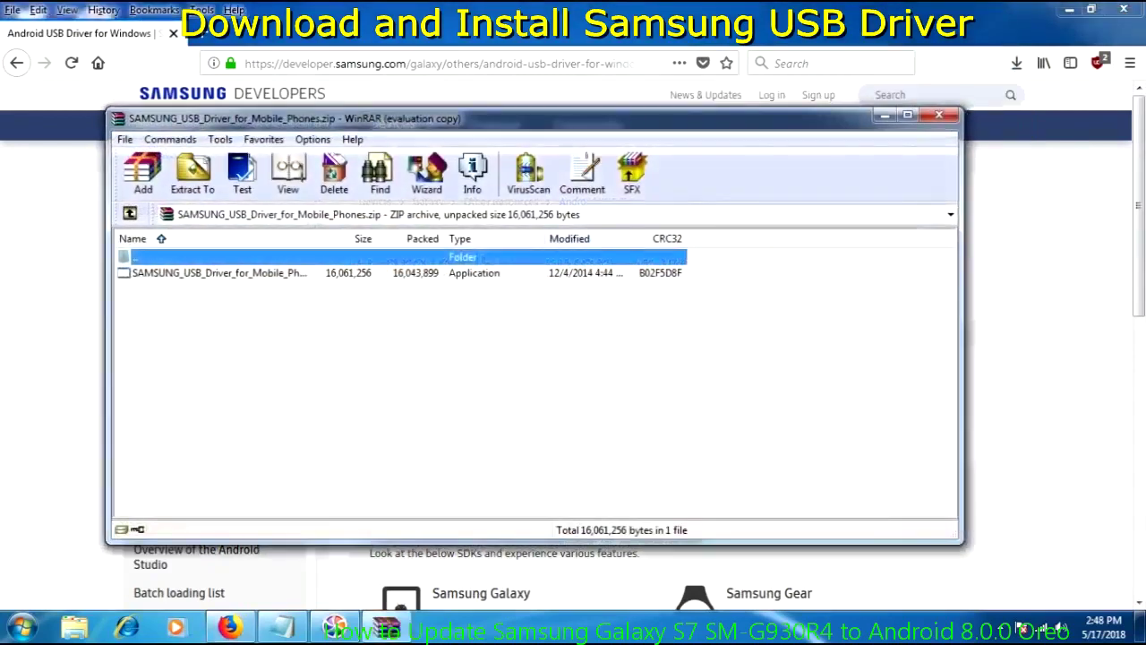
pyautogui.click(623, 334)
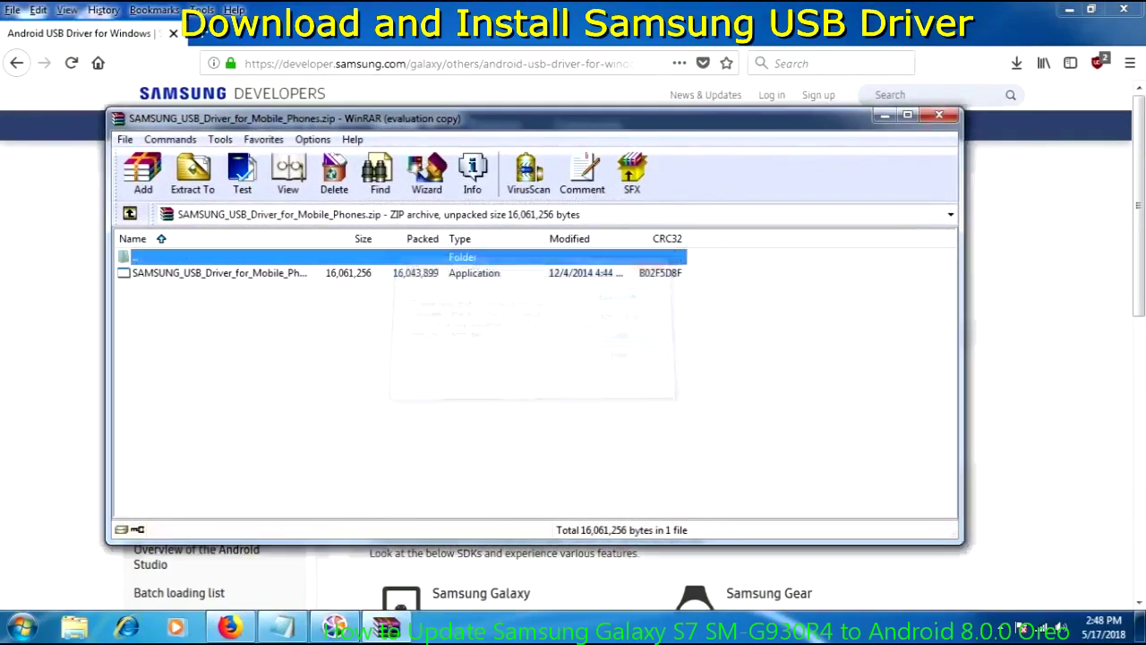
pyautogui.click(623, 334)
# Step: Extract the SAMSUNG_USB_Driver_for_Mobile_Phones application from the archive to the Backup (G:) drive and close WinRAR
pyautogui.click(220, 272)
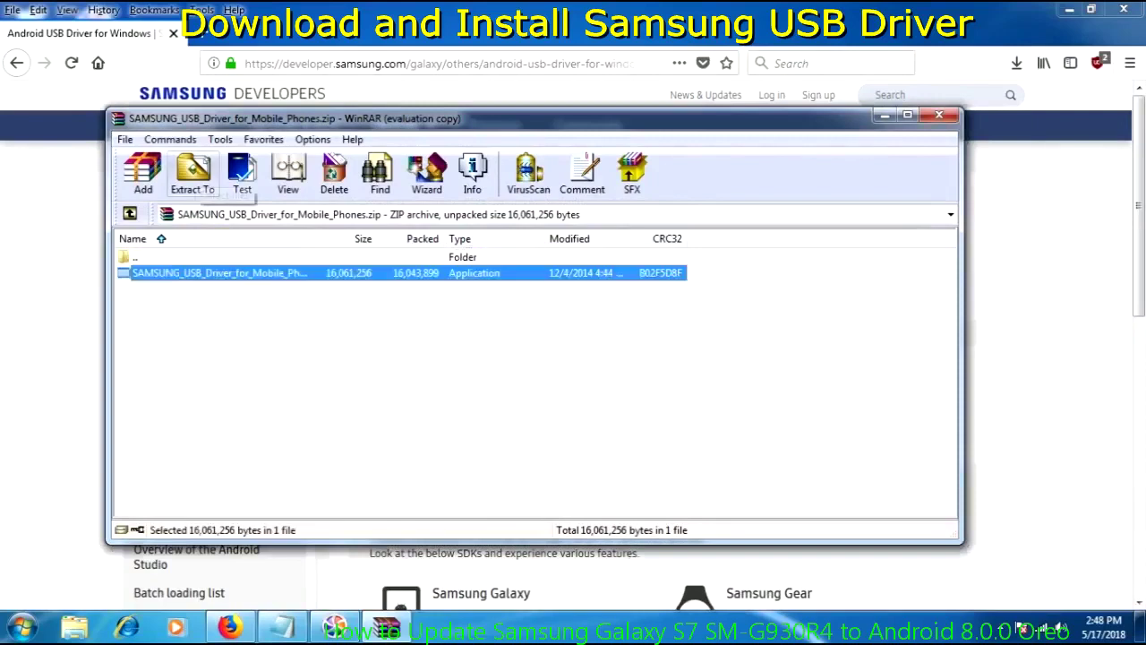
pyautogui.click(192, 174)
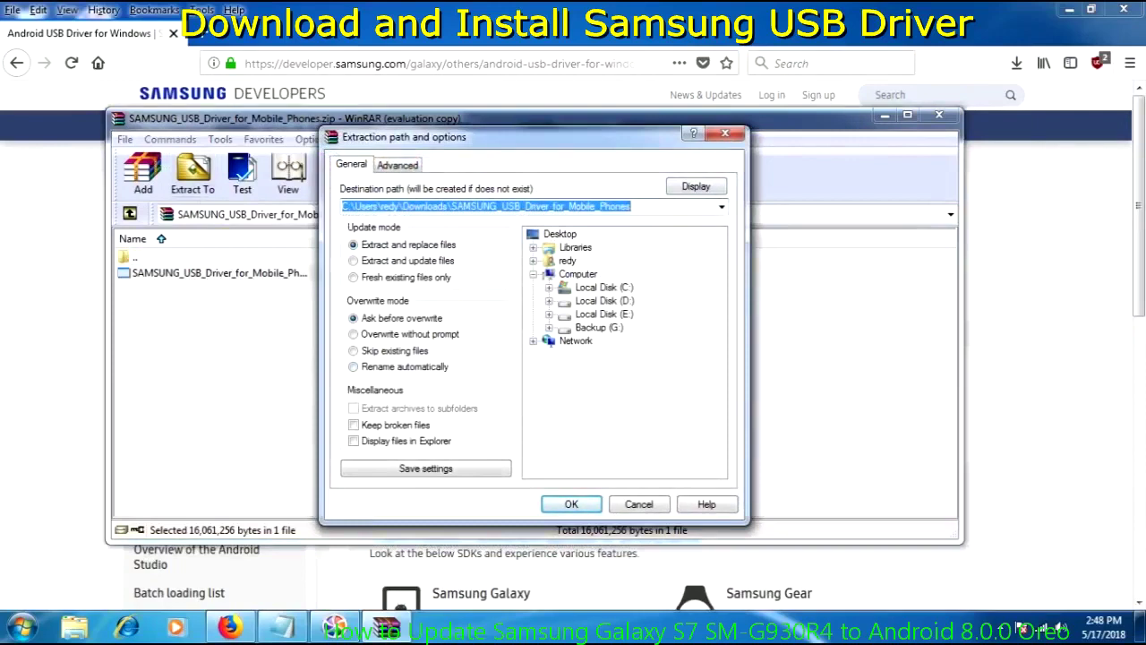
pyautogui.click(603, 313)
pyautogui.press('Left')
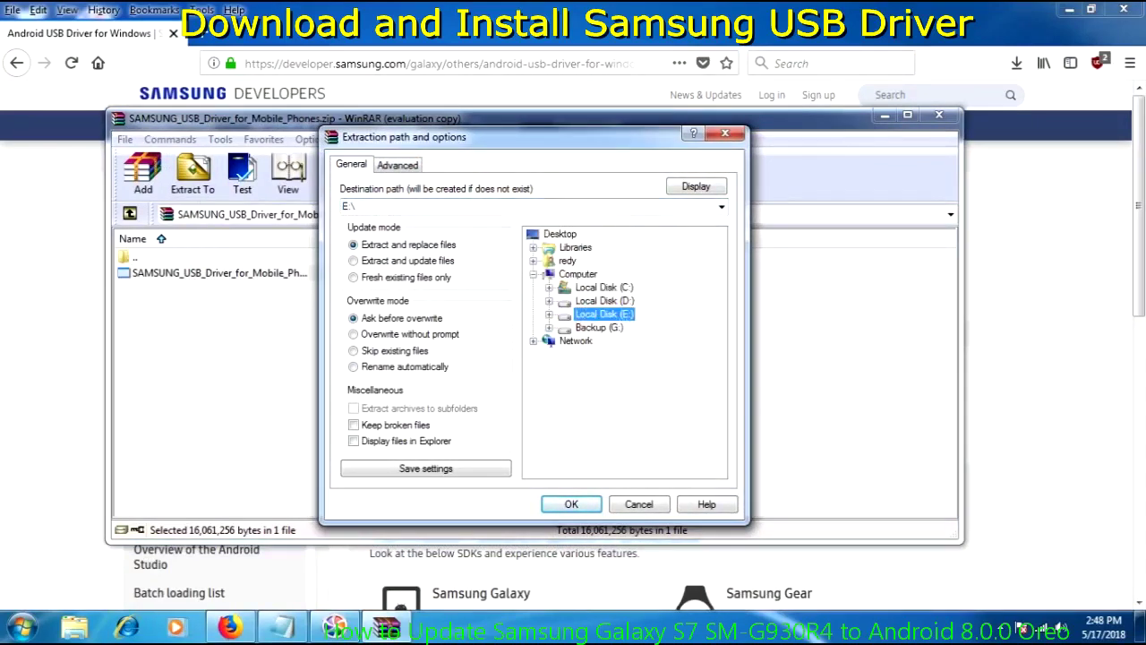
pyautogui.click(599, 327)
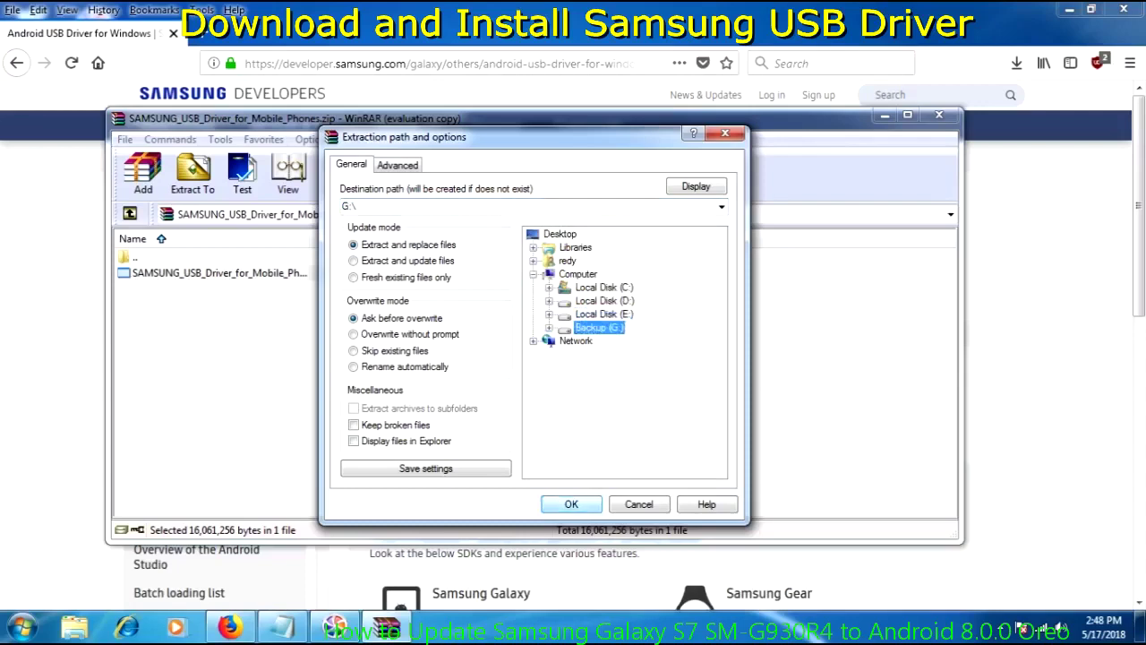
pyautogui.click(571, 504)
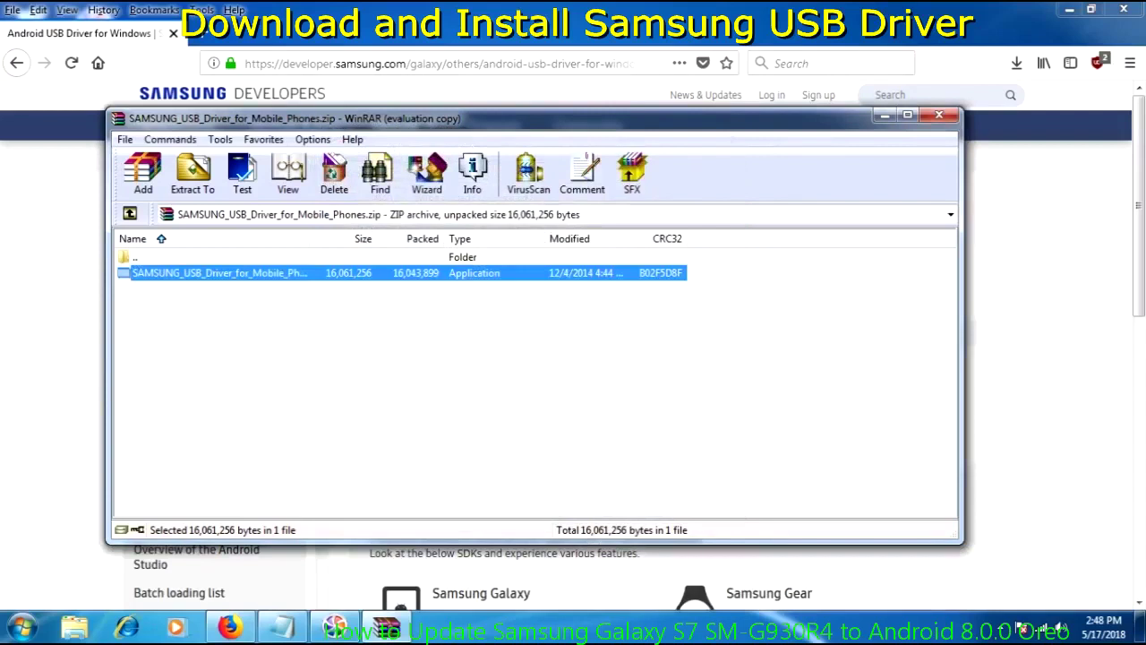
pyautogui.click(938, 114)
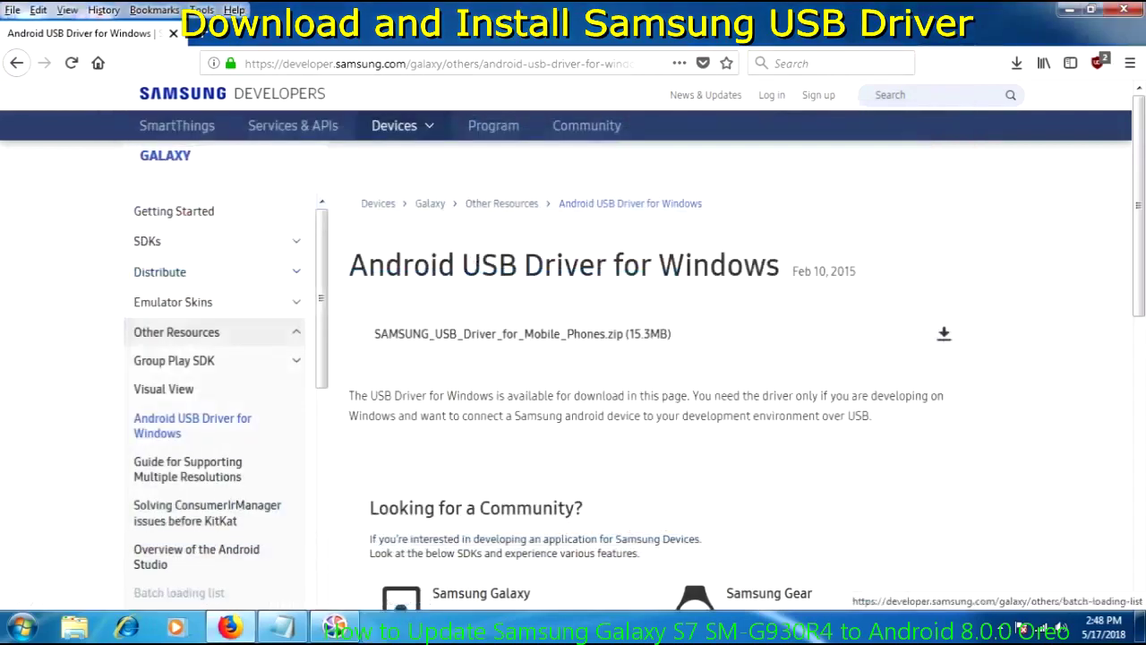
# Step: Browse to the Backup (G:) drive in Windows Explorer and launch the SAMSUNG_USB_Driver_for_Mobile_Phones installer
pyautogui.click(75, 627)
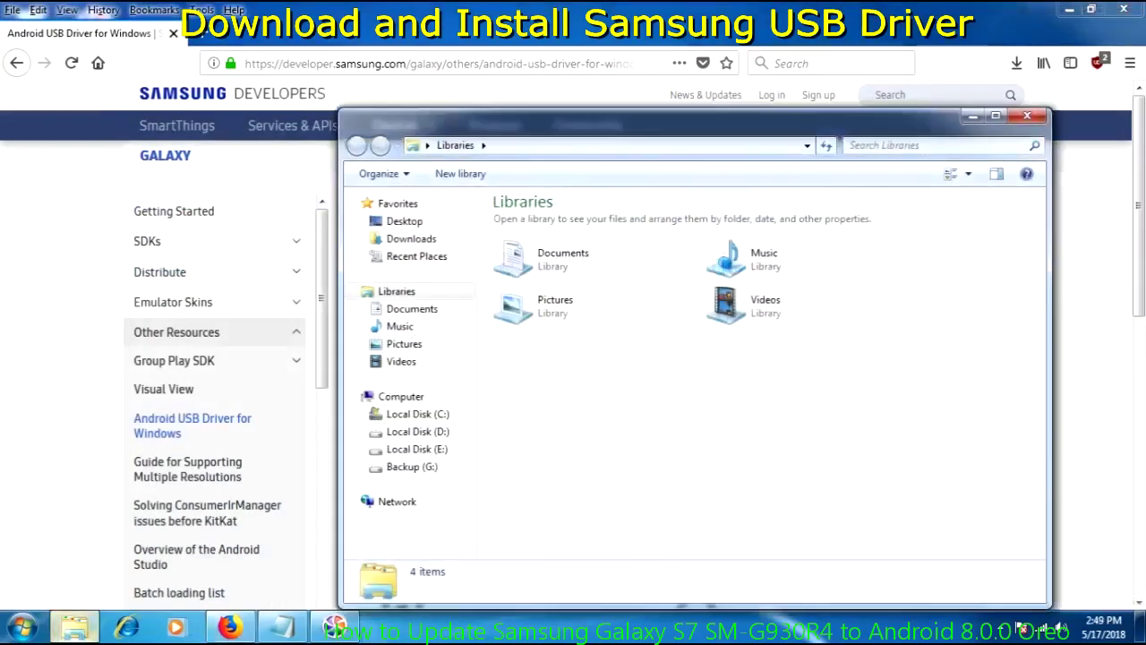
pyautogui.click(412, 466)
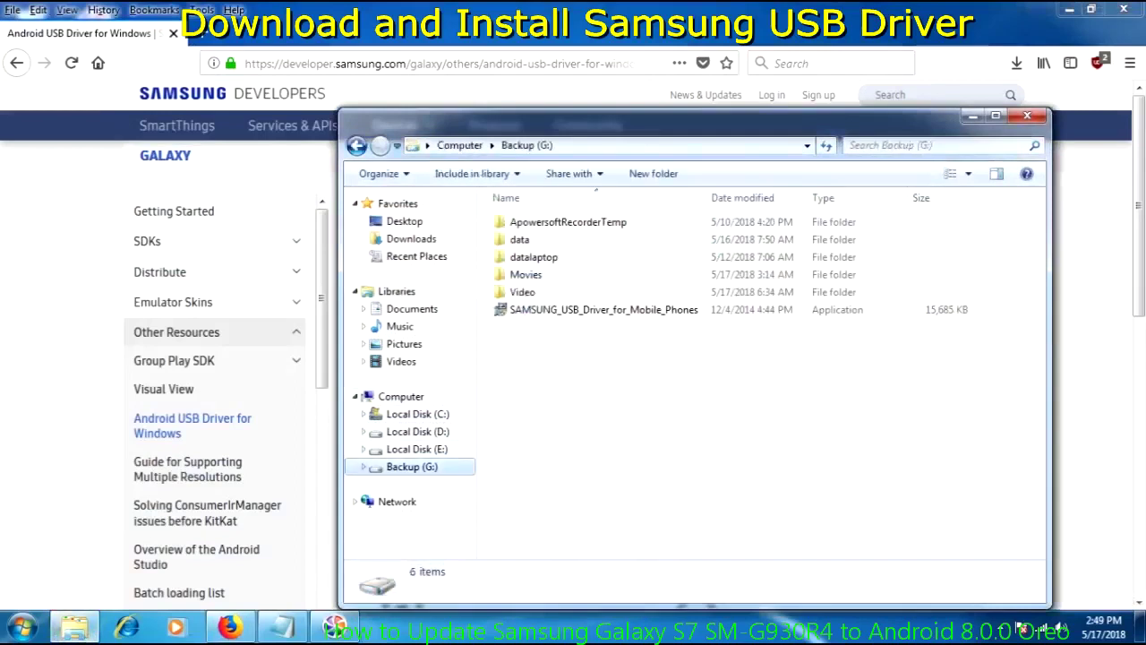
pyautogui.click(602, 309)
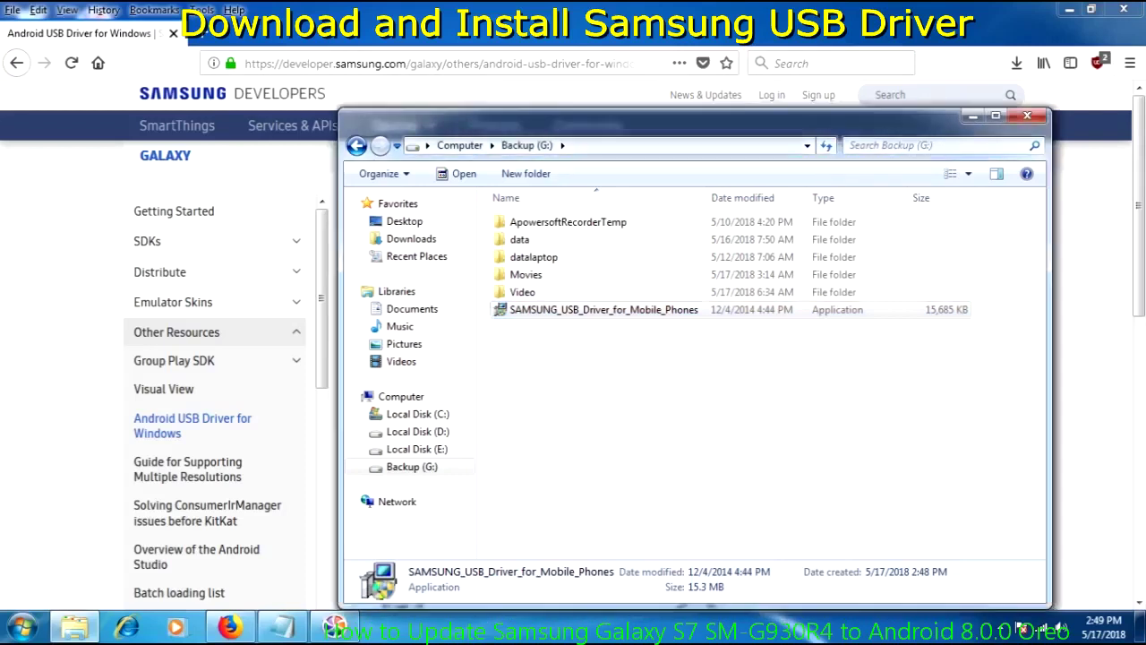
pyautogui.click(603, 309)
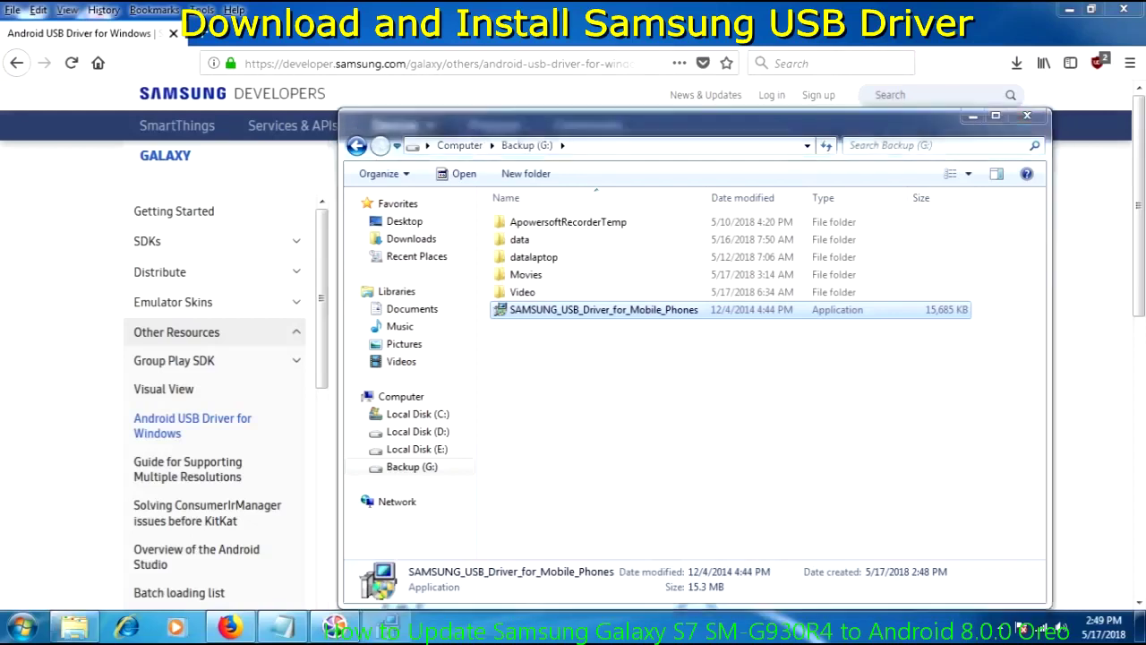
# Step: Install the Samsung USB driver with US English, United States of America and the default location, then finish the wizard and dismiss the driver notification
pyautogui.press('Return')
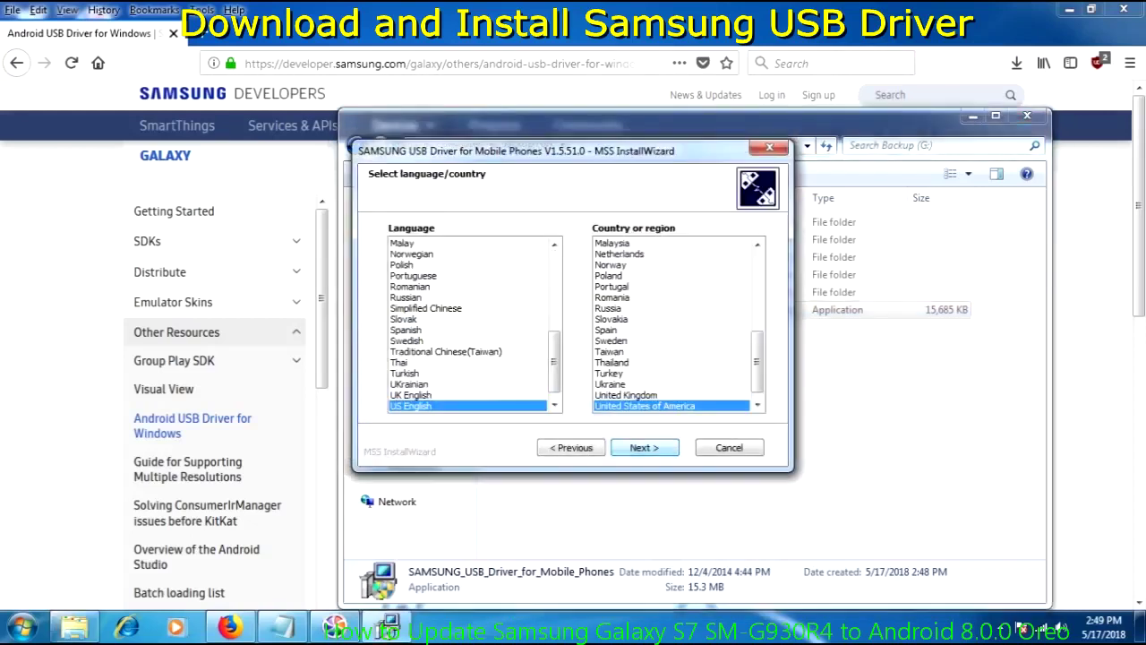
pyautogui.press('Return')
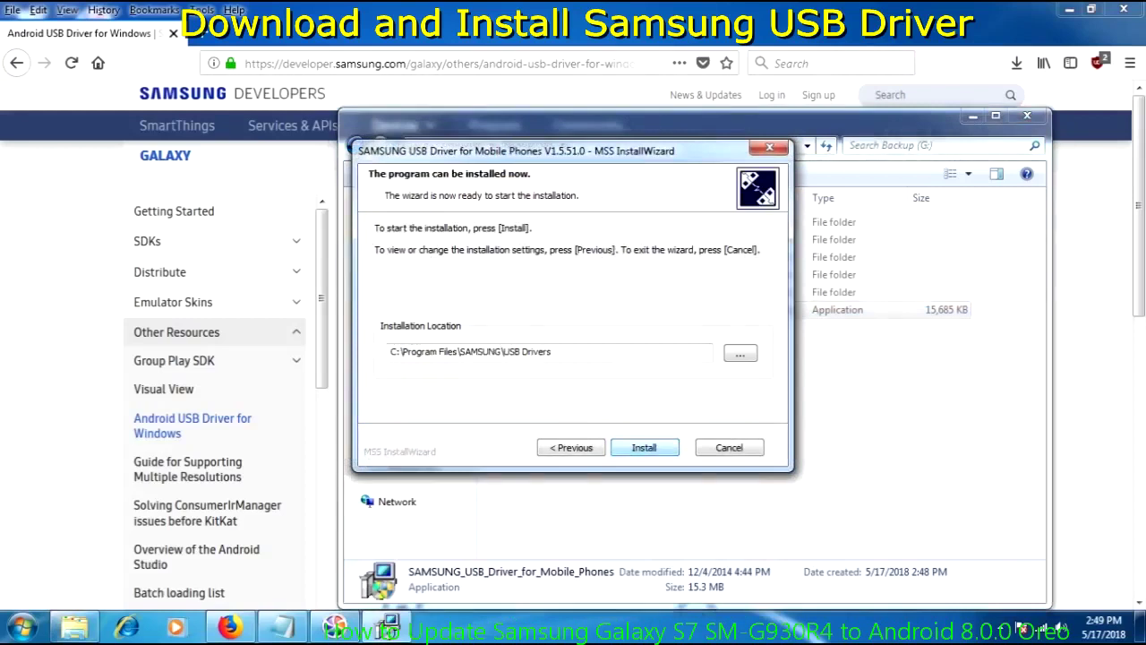
pyautogui.press('Return')
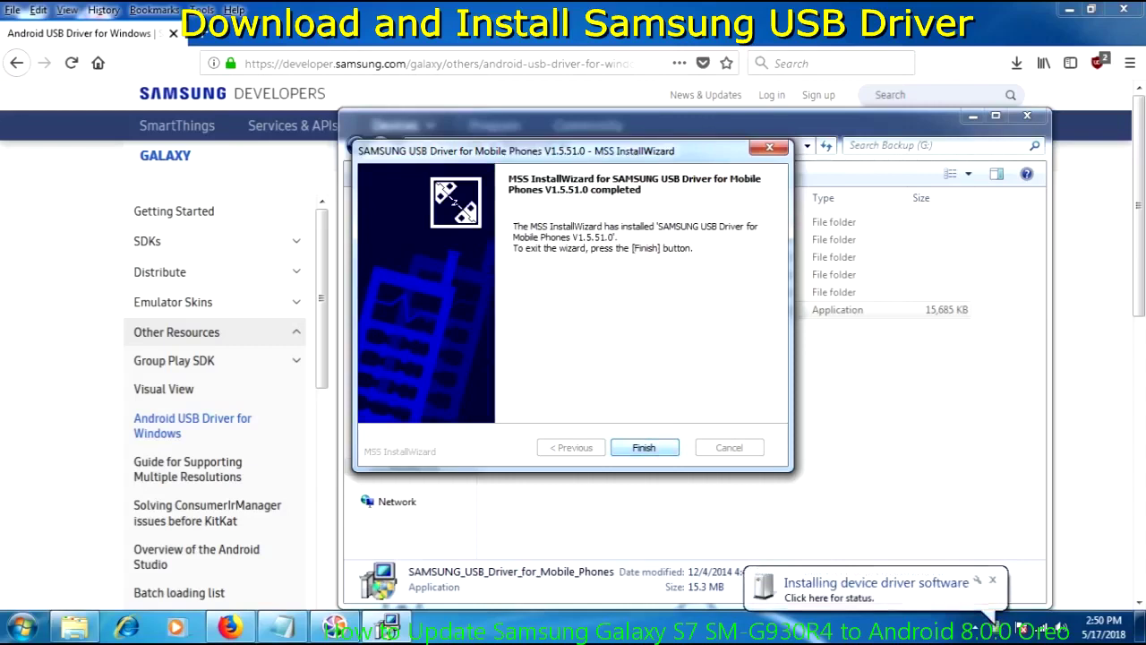
pyautogui.press('Return')
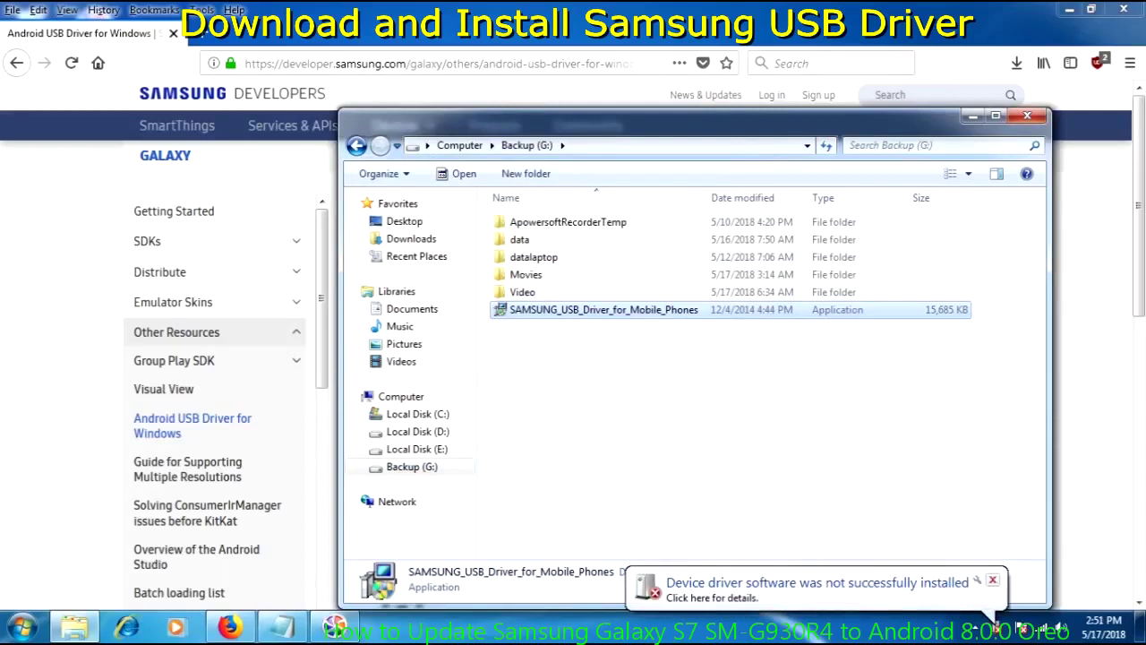
pyautogui.click(992, 579)
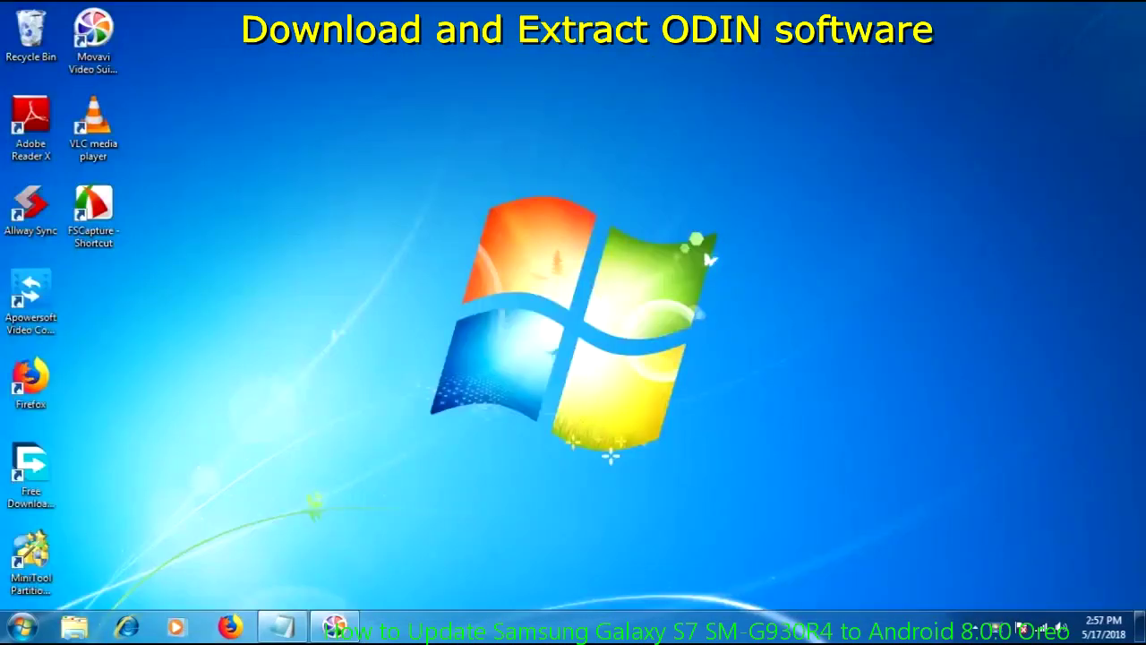
pyautogui.click(31, 381)
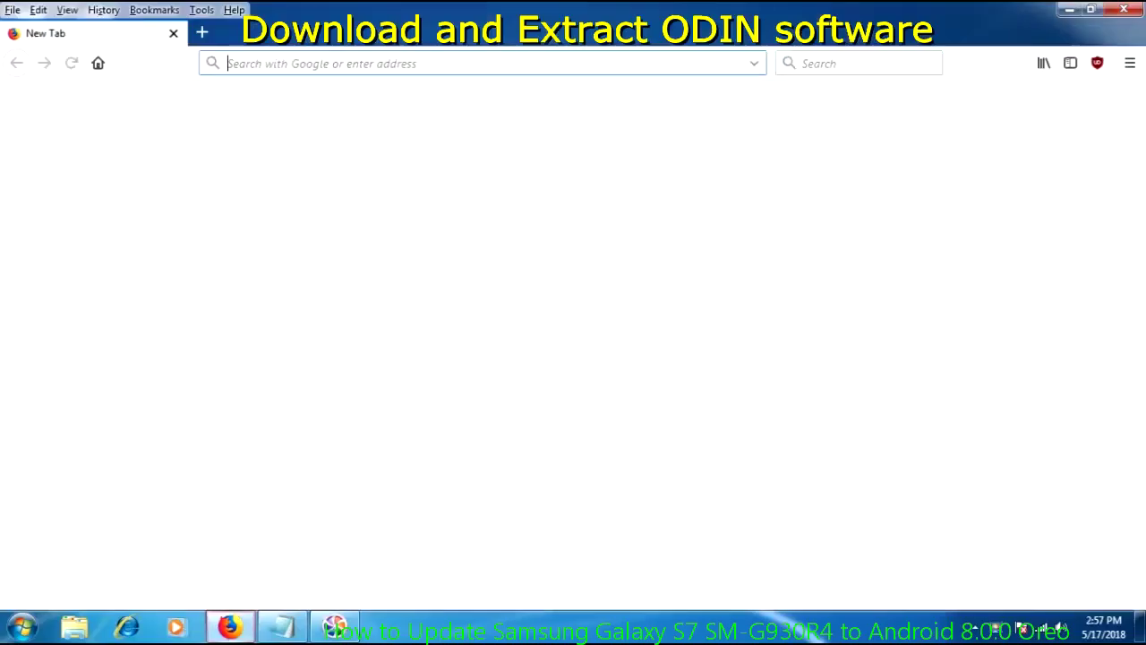
pyautogui.moveTo(282, 627)
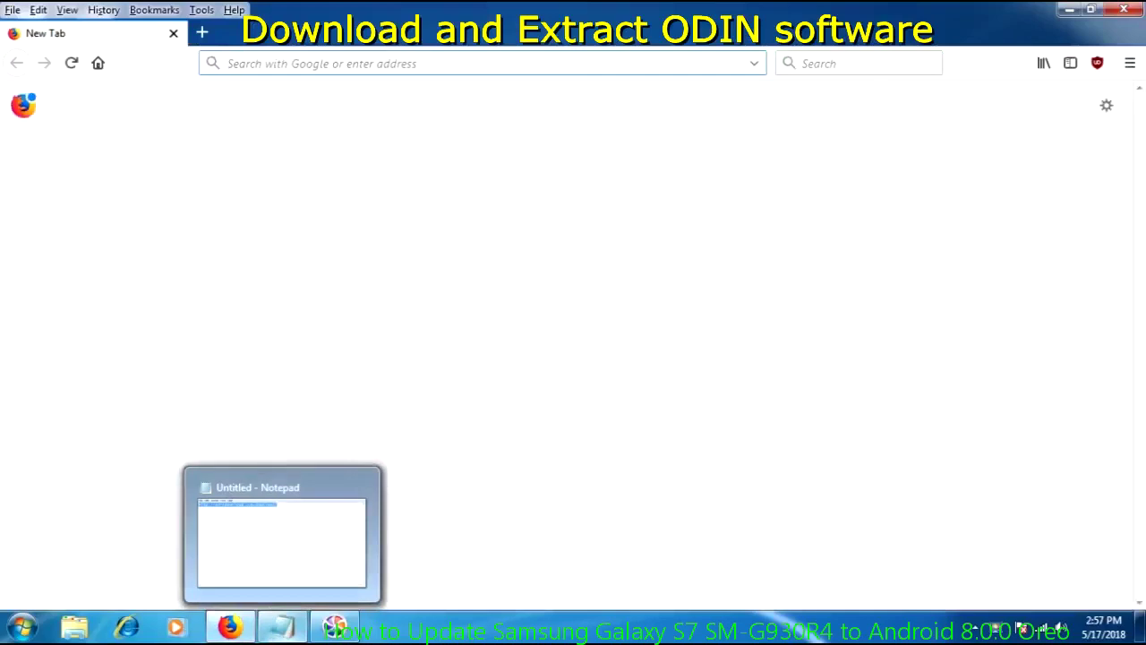
pyautogui.click(282, 627)
pyautogui.click(302, 185)
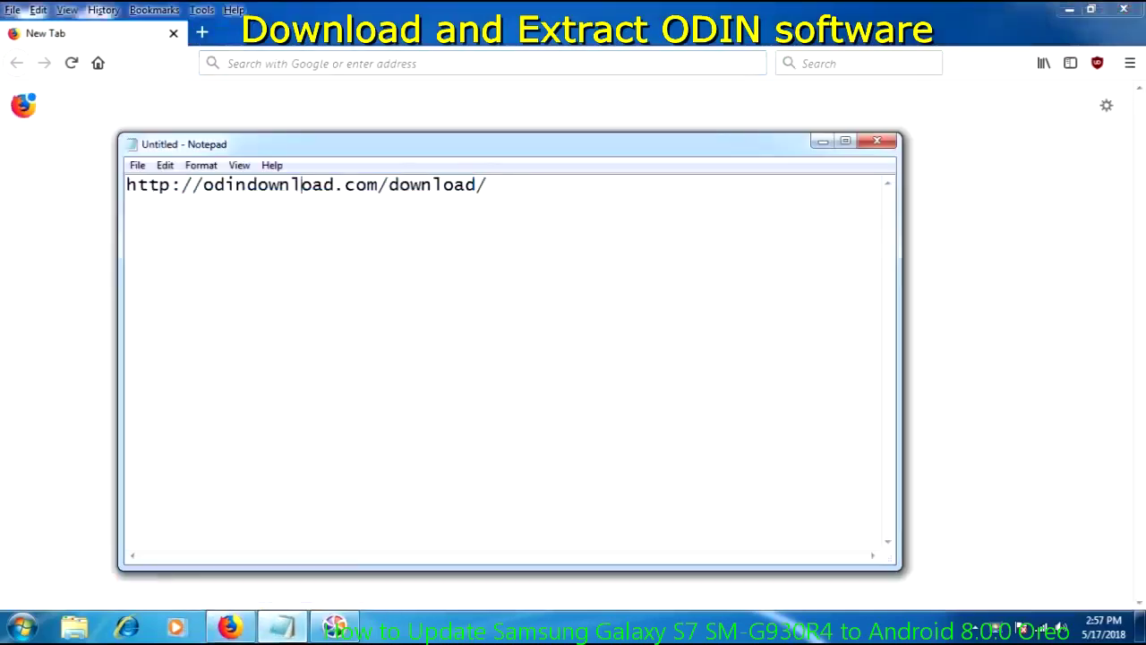
pyautogui.moveTo(126, 184); pyautogui.dragTo(486, 185)
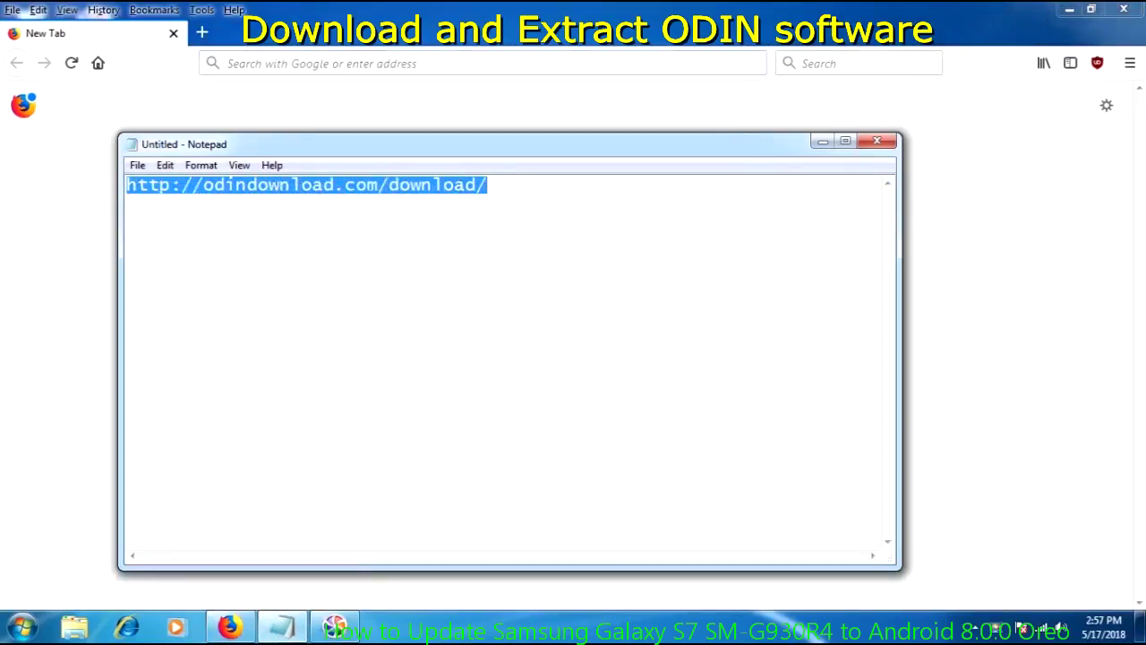
pyautogui.rightClick(418, 180)
pyautogui.click(461, 235)
pyautogui.click(227, 63)
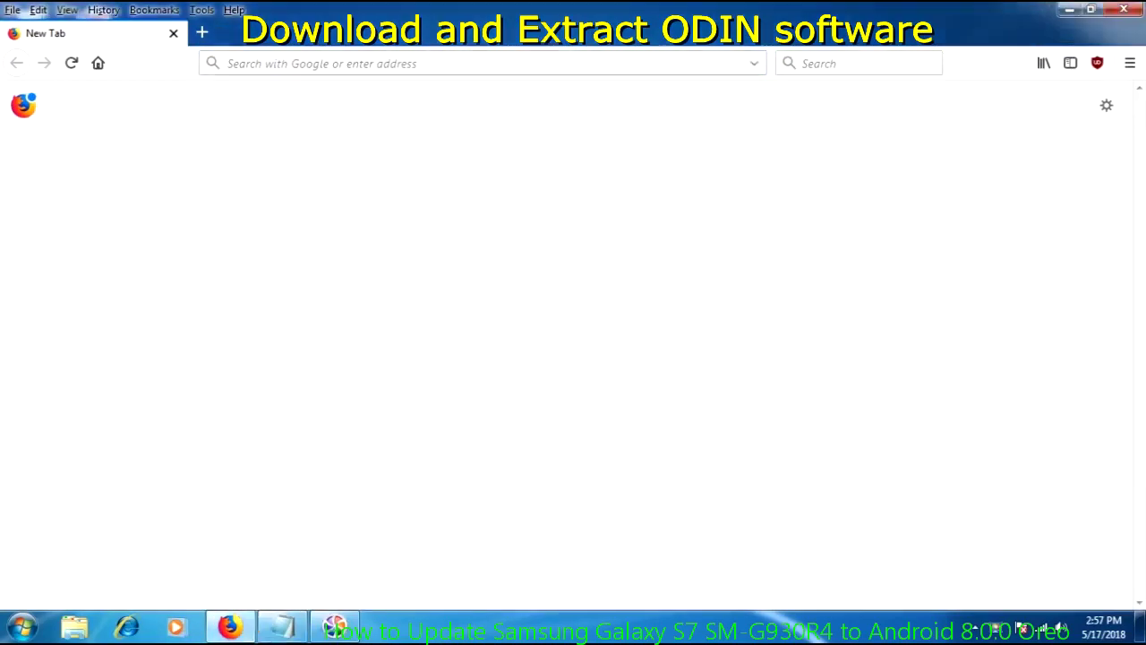
pyautogui.hotkey('ctrl', 'v')
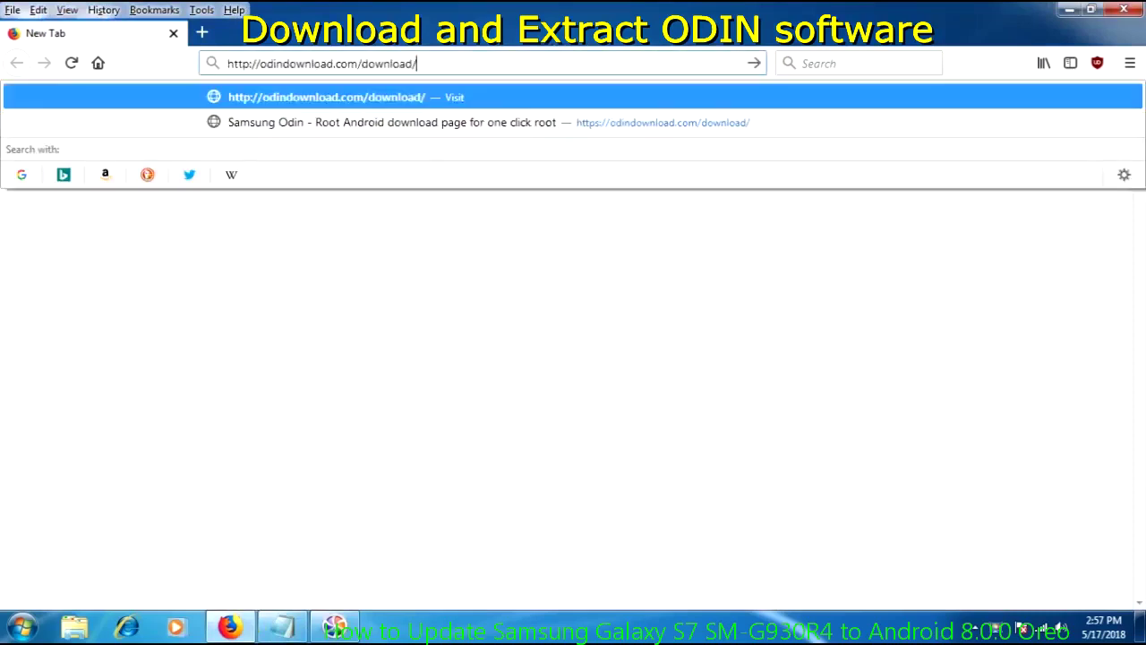
pyautogui.press('Return')
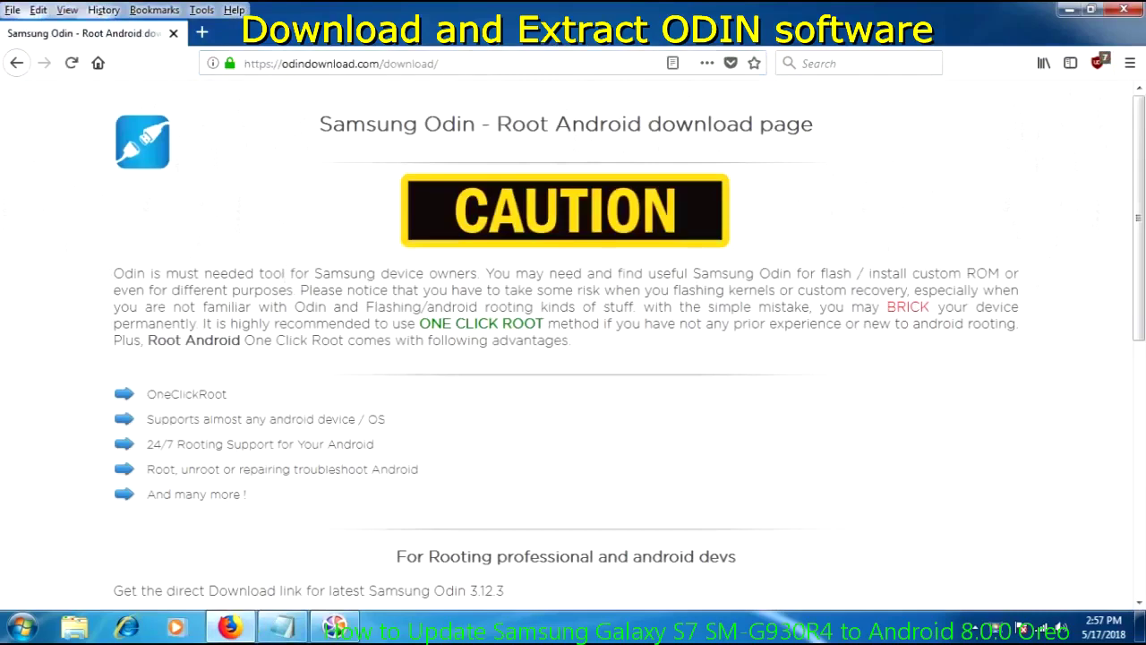
# Step: Try to save Odin3_v3.12.3.zip from the download link for the latest Samsung Odin 3.12.3
pyautogui.scroll(-5, 573, 345)
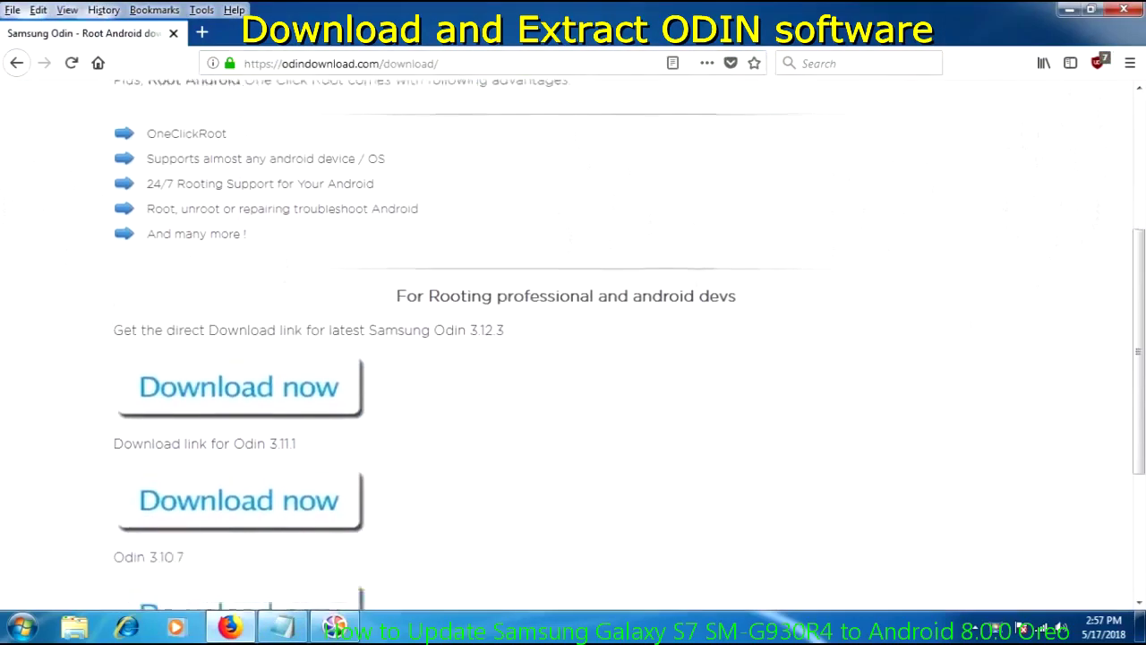
pyautogui.moveTo(114, 304); pyautogui.dragTo(507, 305)
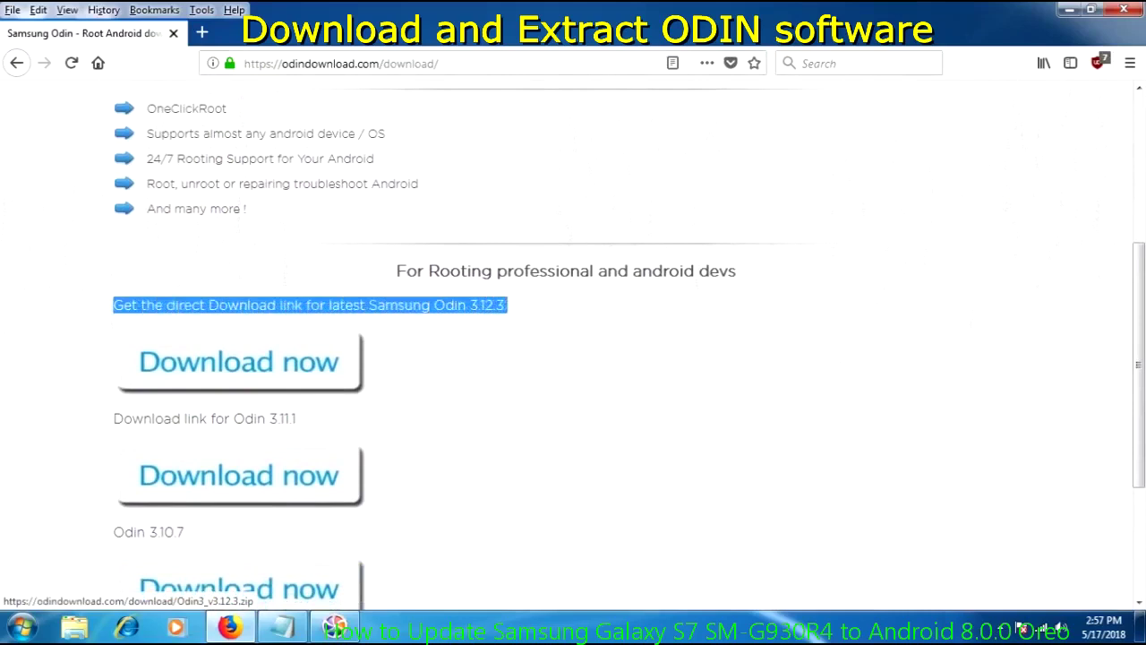
pyautogui.click(239, 362)
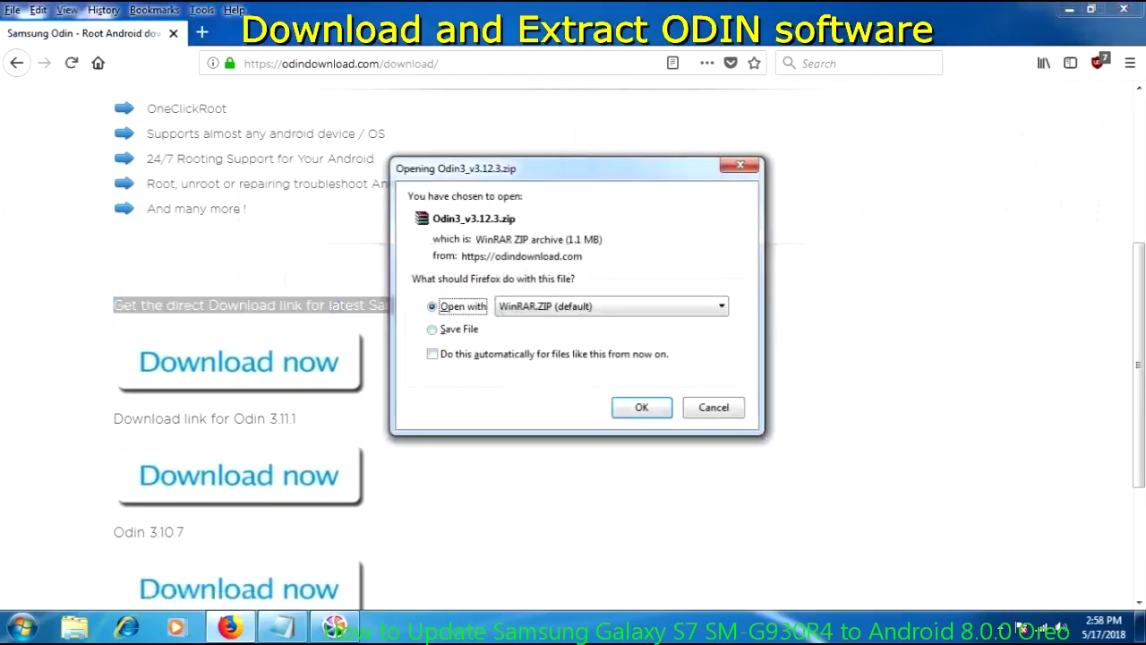
pyautogui.press('Down')
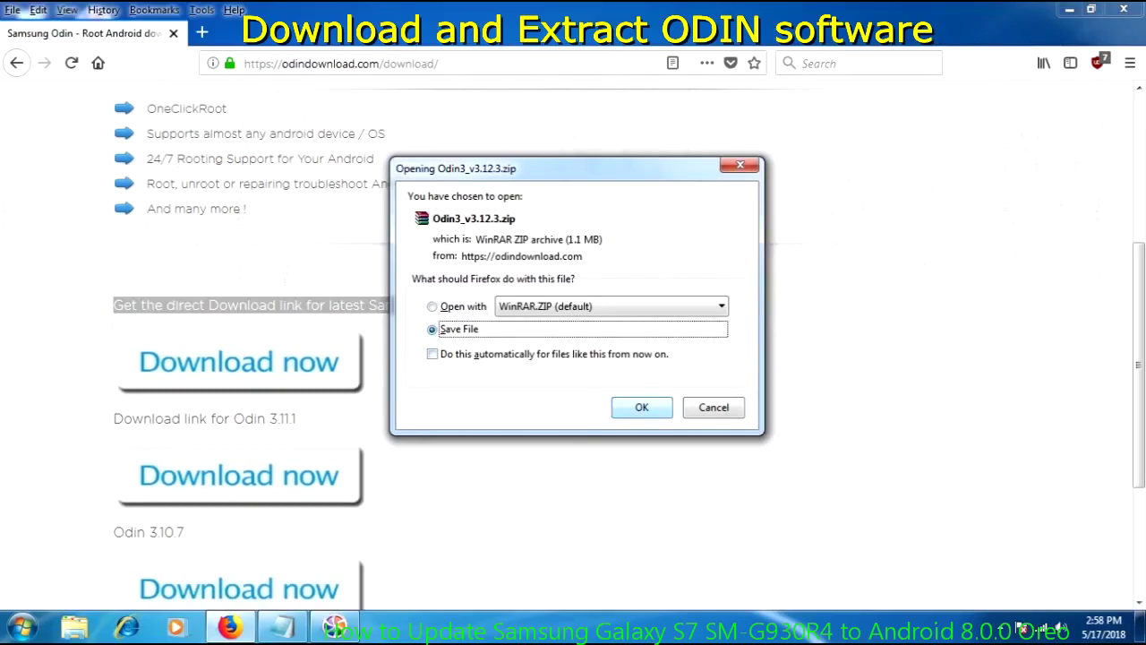
pyautogui.press('Return')
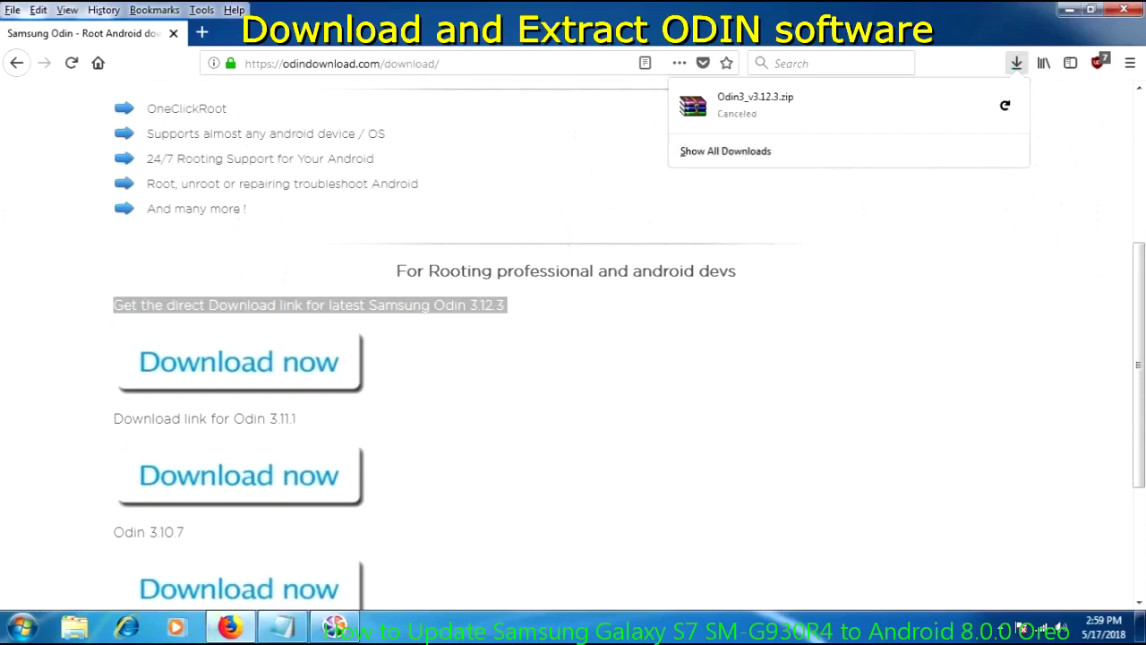
# Step: Download Odin3_v3.12.3.zip again as a saved file, cancelling and retrying the stalled transfer
pyautogui.click(849, 233)
pyautogui.click(238, 361)
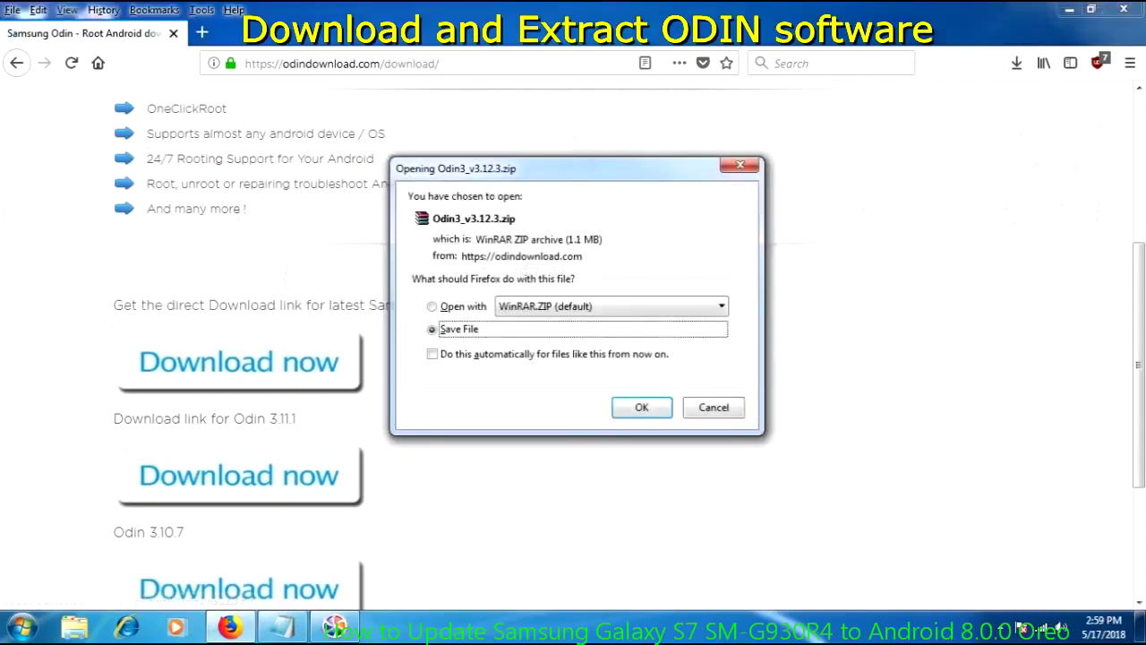
pyautogui.click(641, 407)
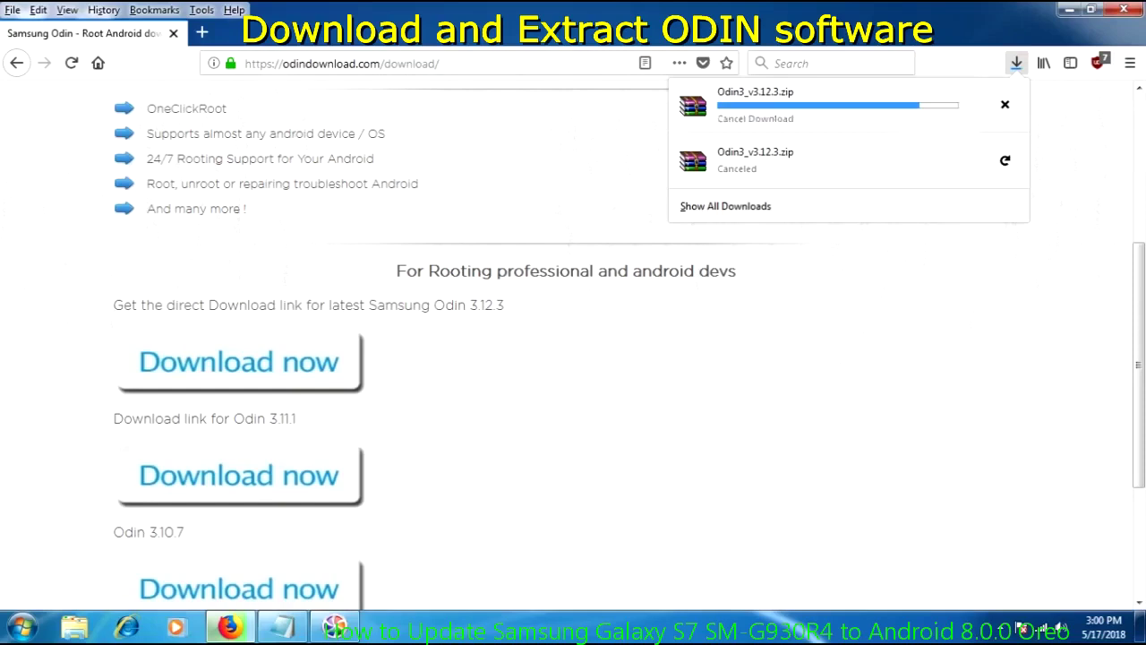
pyautogui.click(1004, 104)
pyautogui.click(1004, 104)
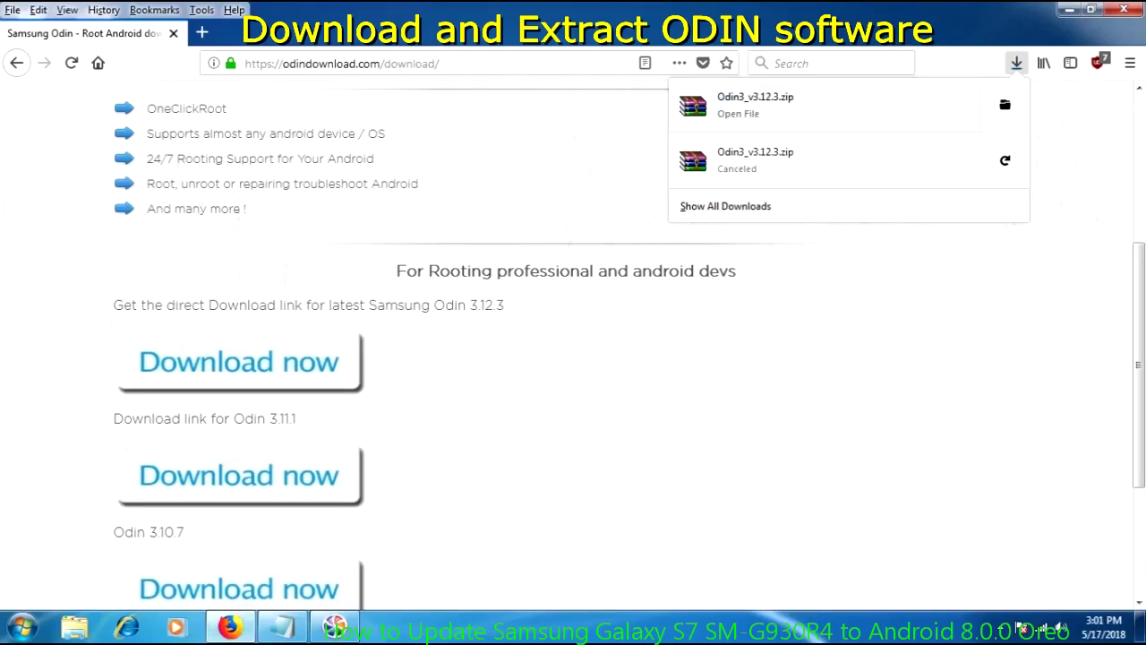
# Step: Open the downloaded Odin3_v3.12.3.zip, extract its Odin3 v3.12.3 folder to the Backup (G:) drive and close WinRAR
pyautogui.click(754, 105)
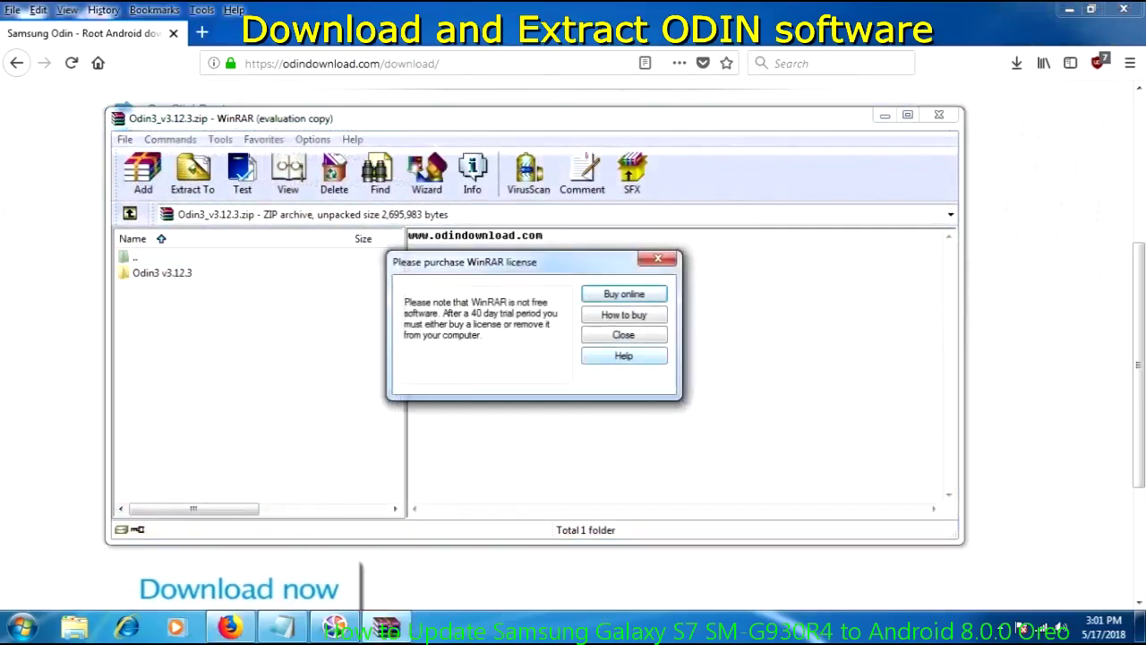
pyautogui.click(623, 335)
pyautogui.click(162, 272)
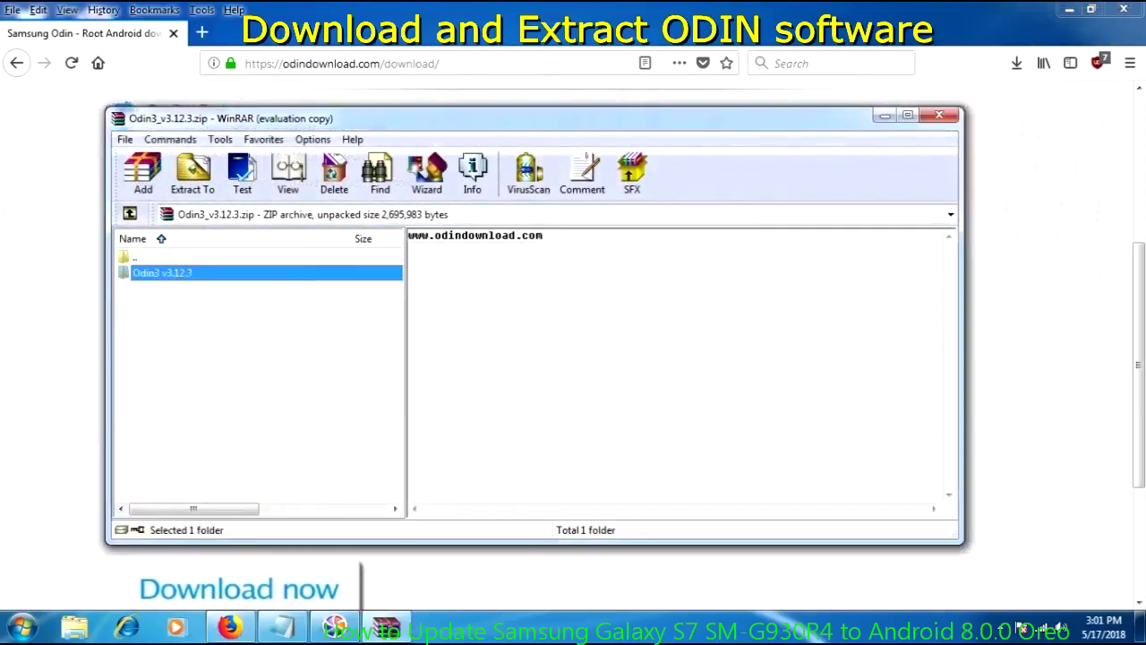
pyautogui.click(192, 172)
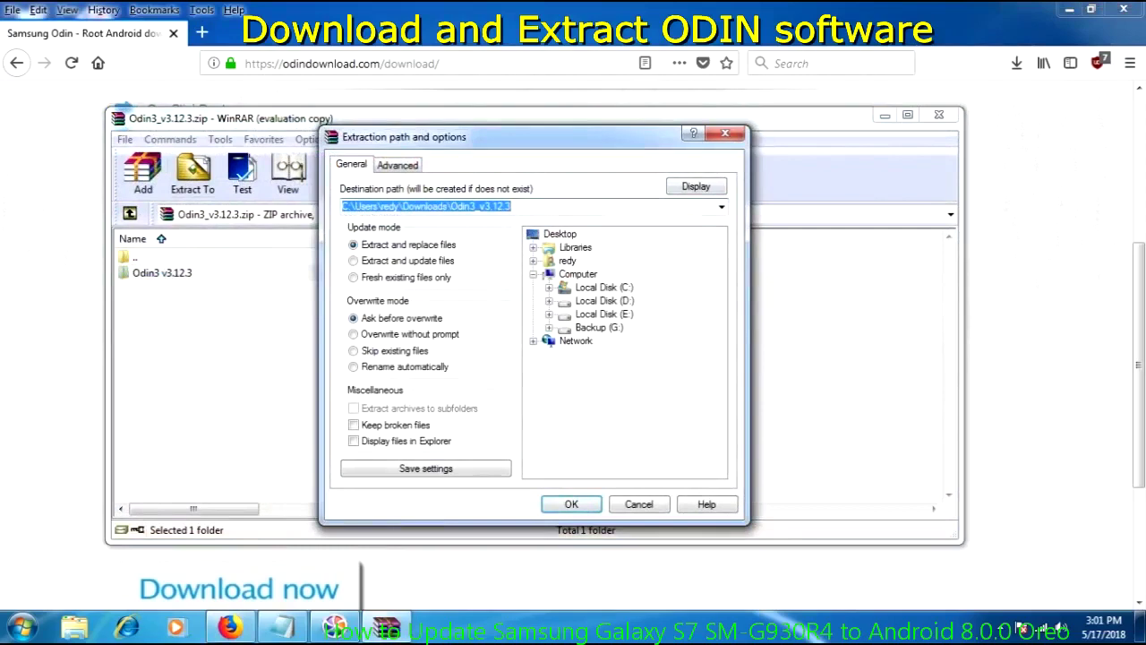
pyautogui.click(599, 326)
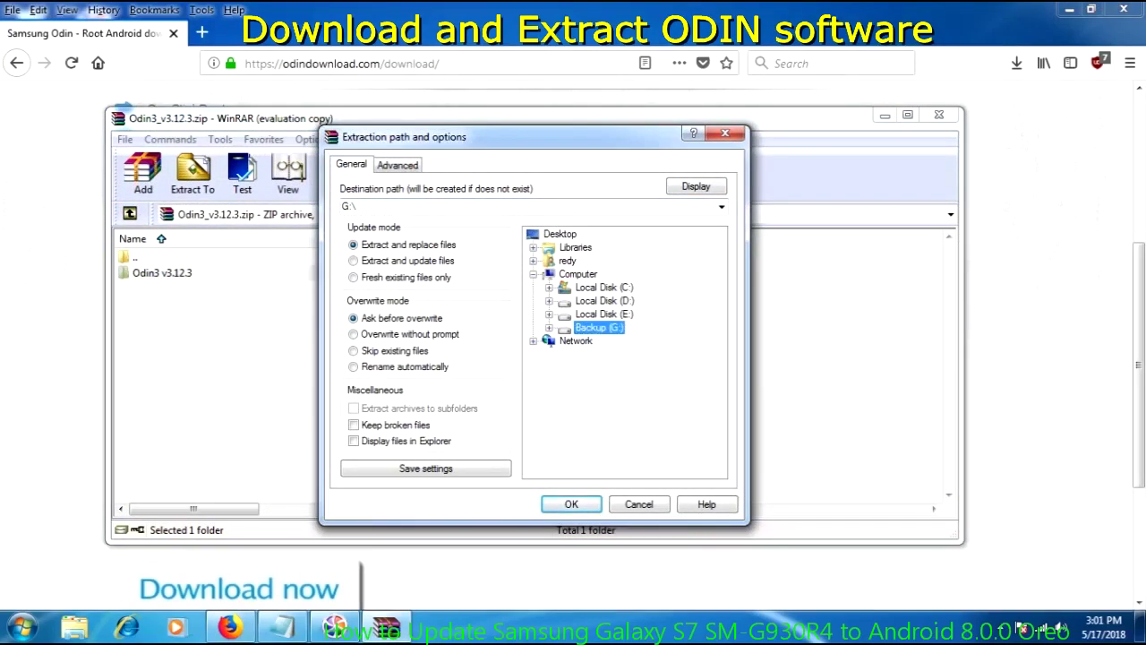
pyautogui.click(571, 504)
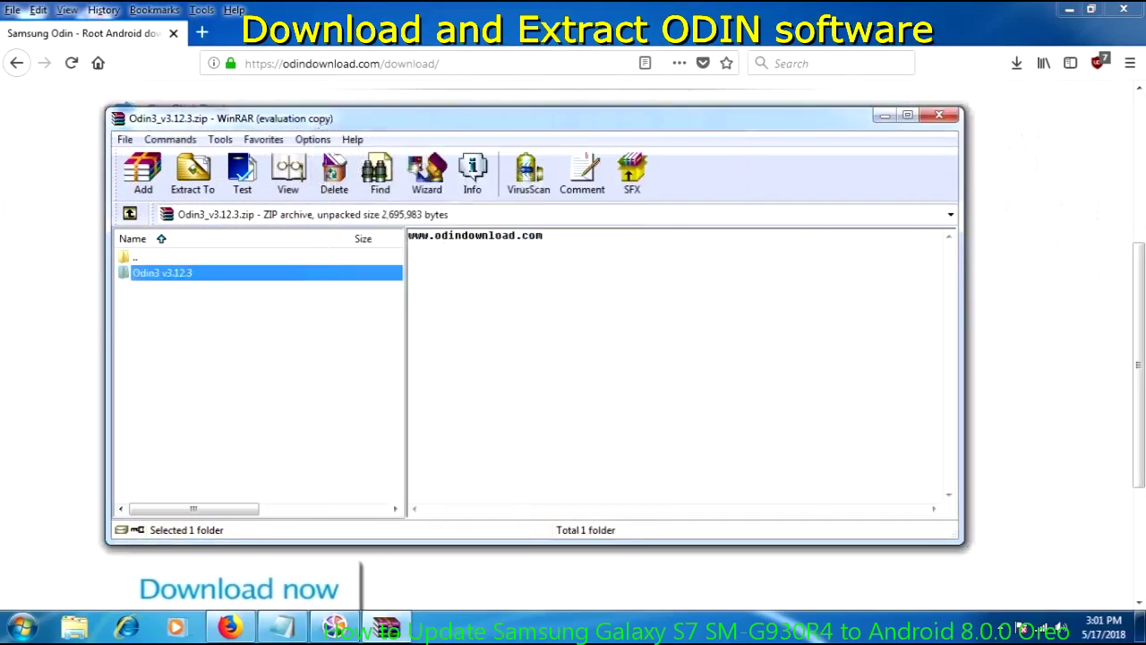
pyautogui.click(939, 115)
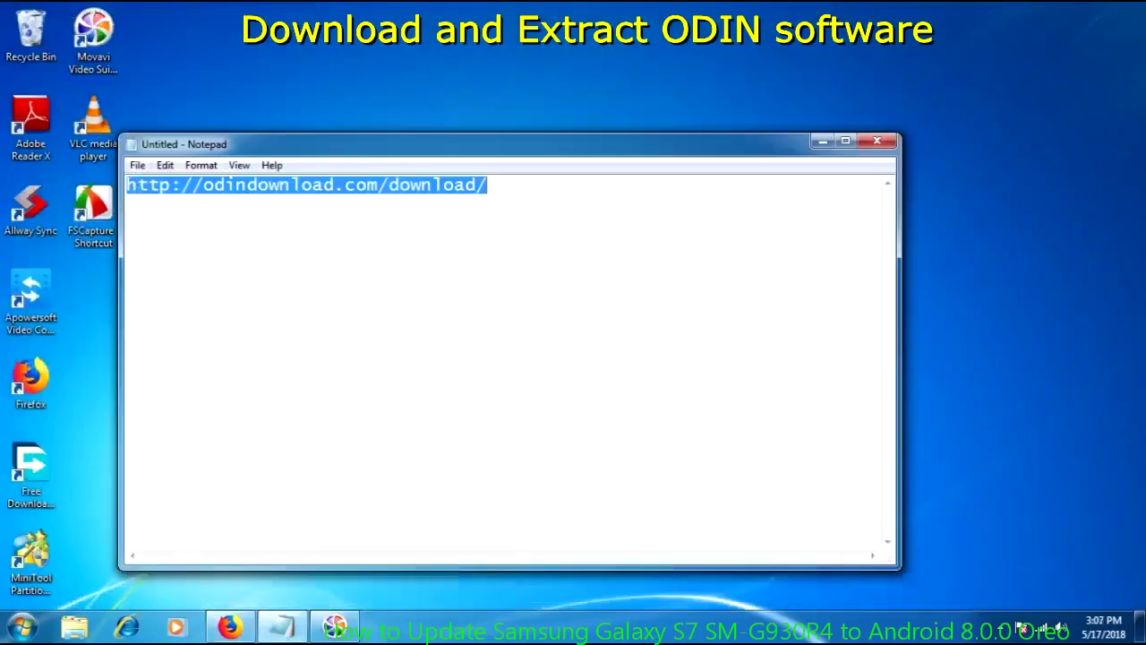
# Step: Minimize Notepad, browse to the Odin3 v3.12.3 folder on Backup (G:) in Windows Explorer and launch the Odin3 application
pyautogui.click(821, 141)
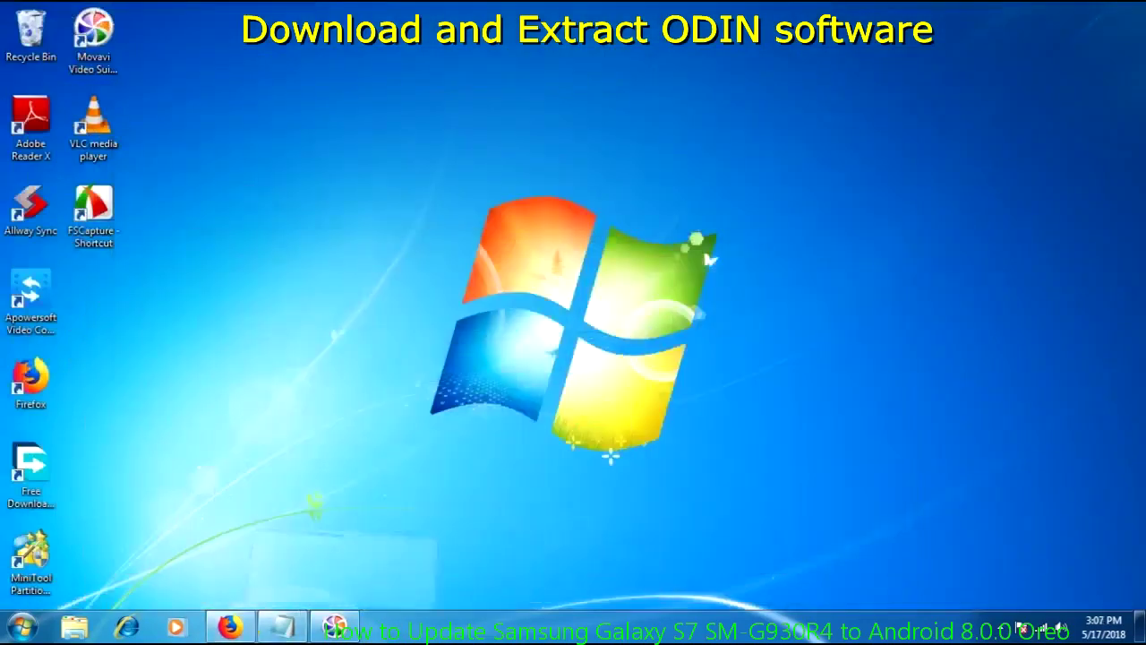
pyautogui.click(74, 627)
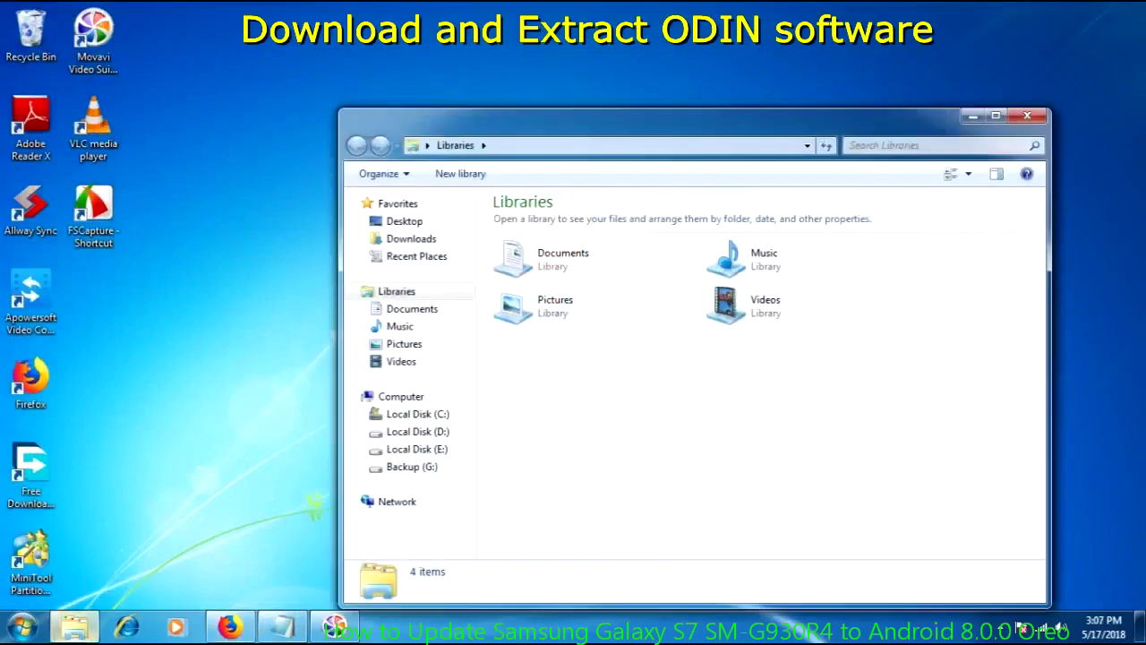
pyautogui.click(412, 467)
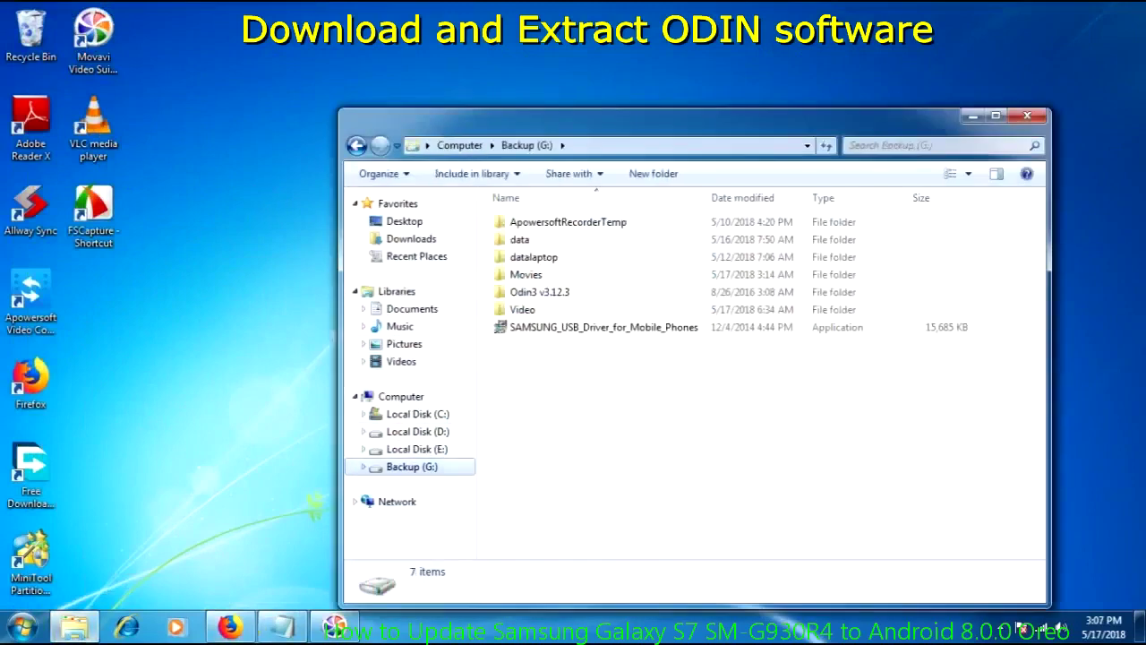
pyautogui.click(539, 292)
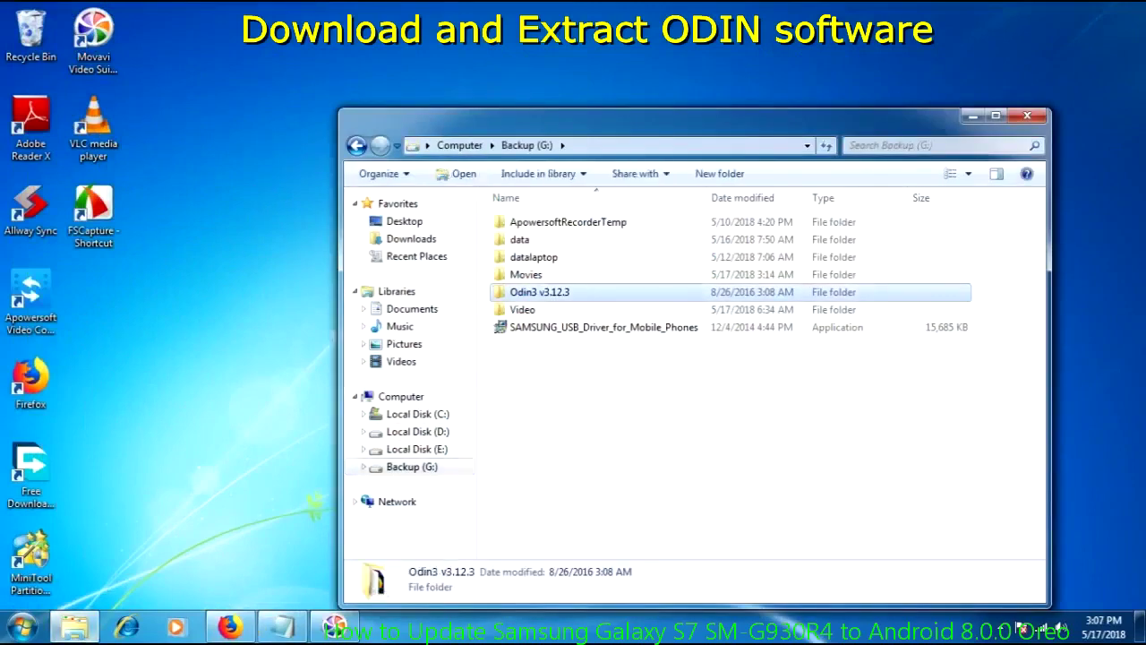
pyautogui.press('Return')
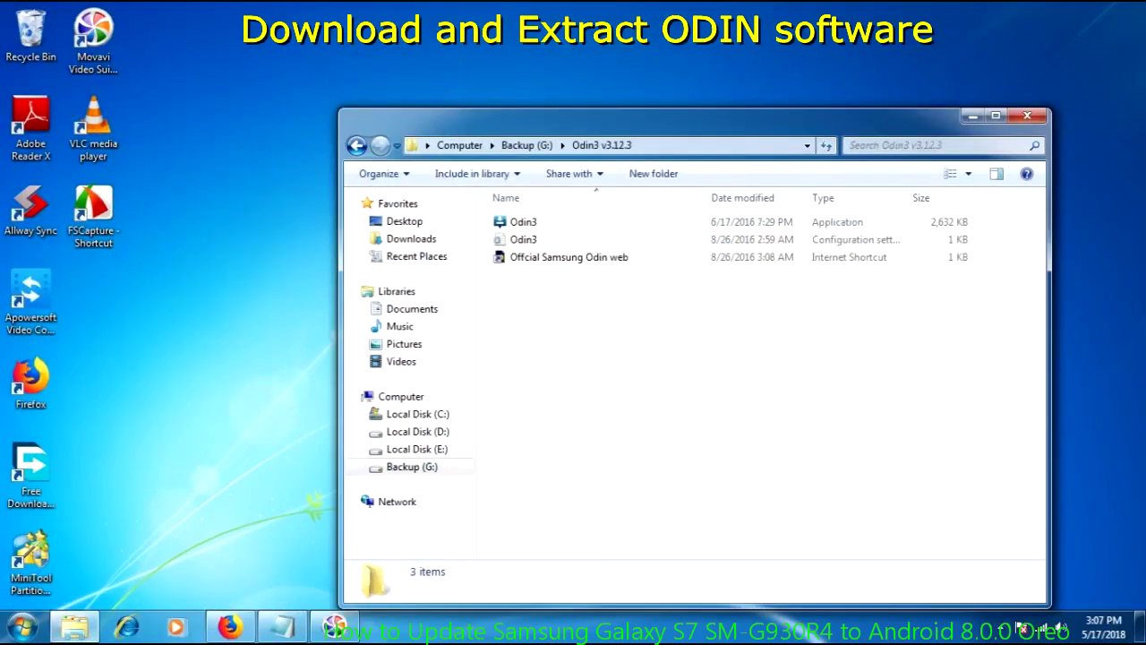
pyautogui.moveTo(573, 120); pyautogui.dragTo(461, 84)
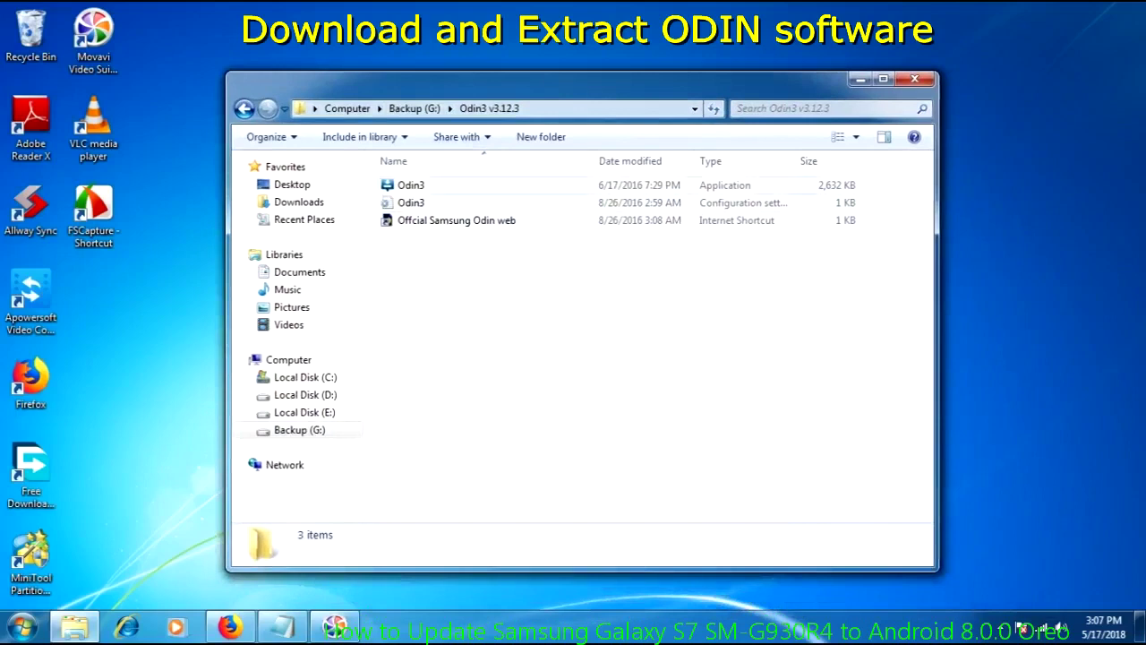
pyautogui.click(411, 185)
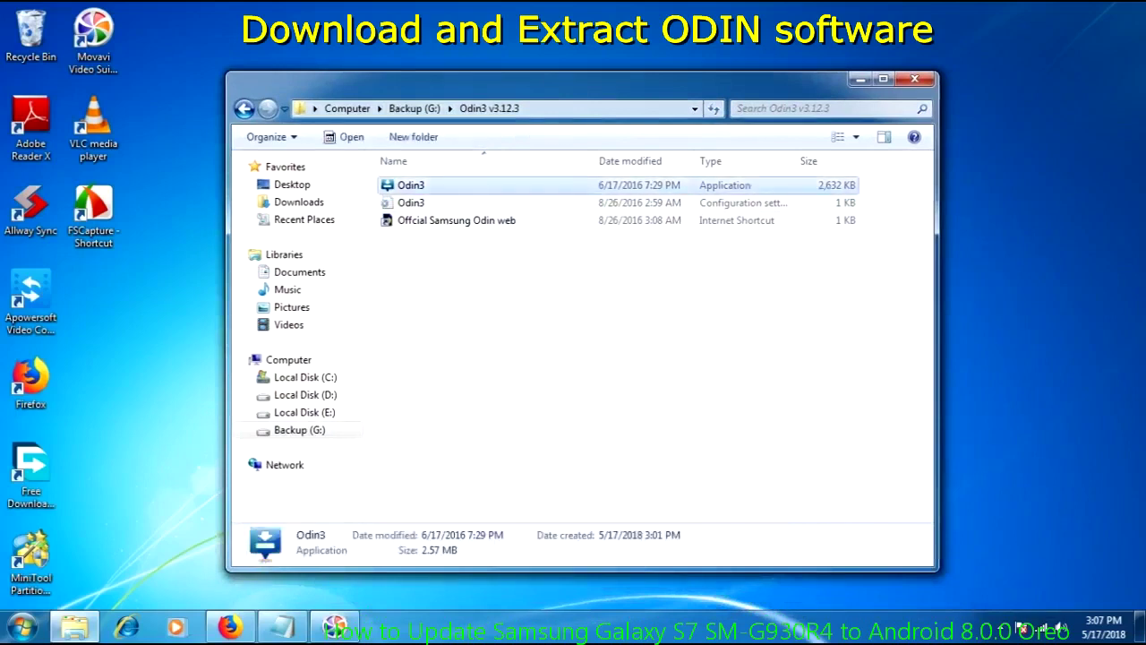
pyautogui.press('Return')
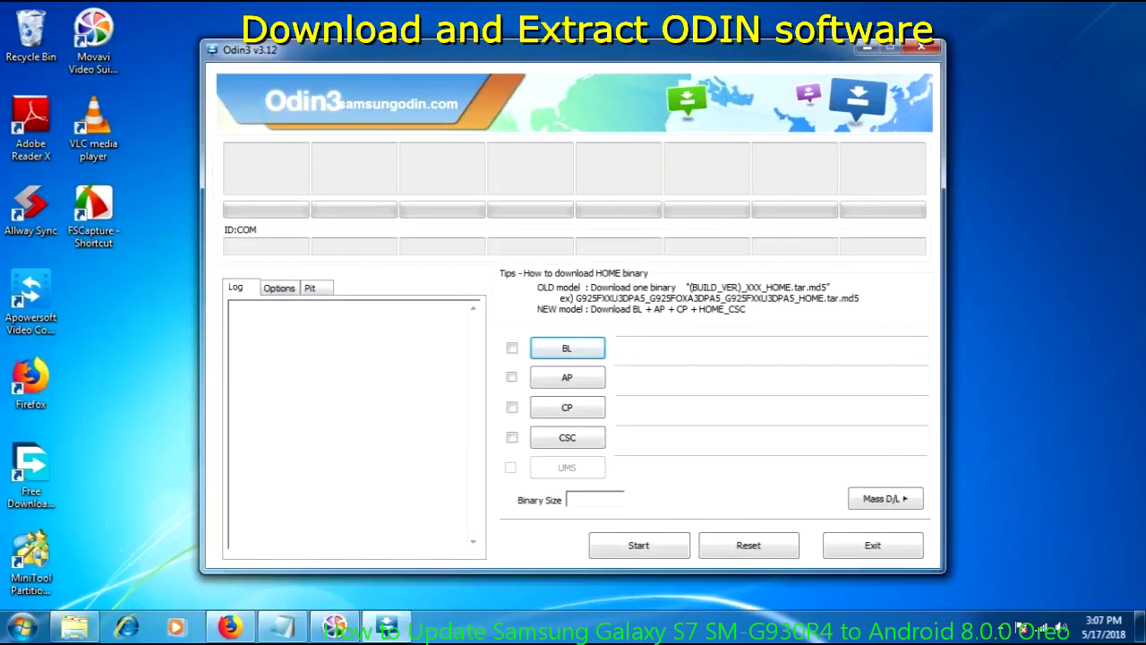
# Step: Examine Odin's Options and Pit pages, dismiss the engineer warning and return to the Log
pyautogui.click(278, 287)
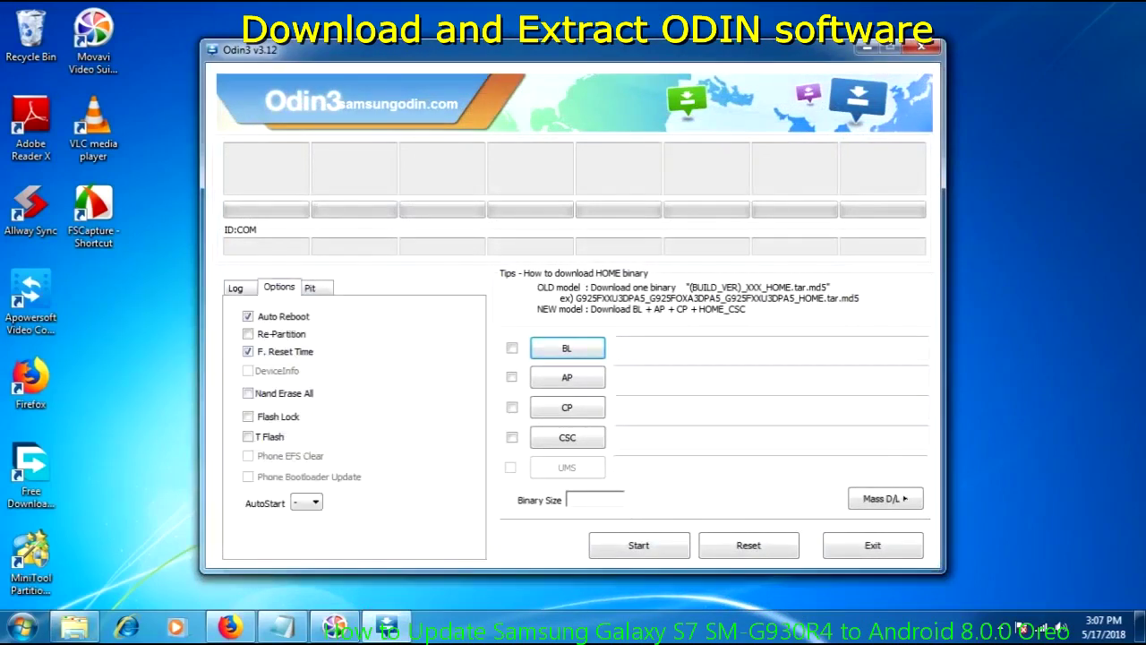
pyautogui.click(310, 288)
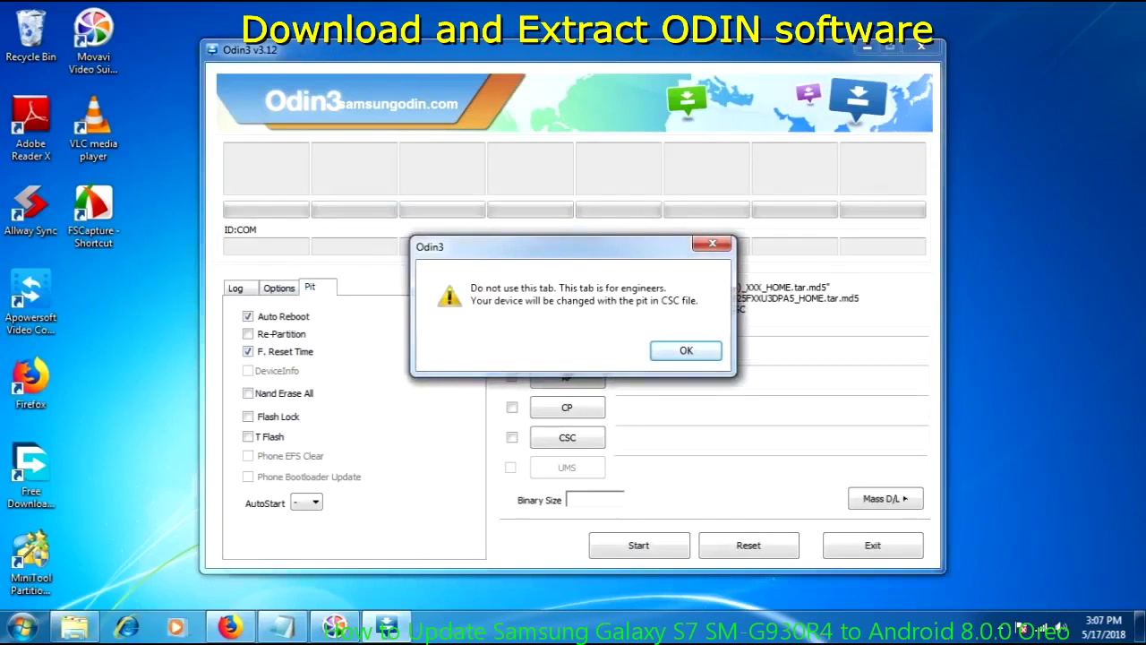
pyautogui.press('Return')
pyautogui.click(278, 287)
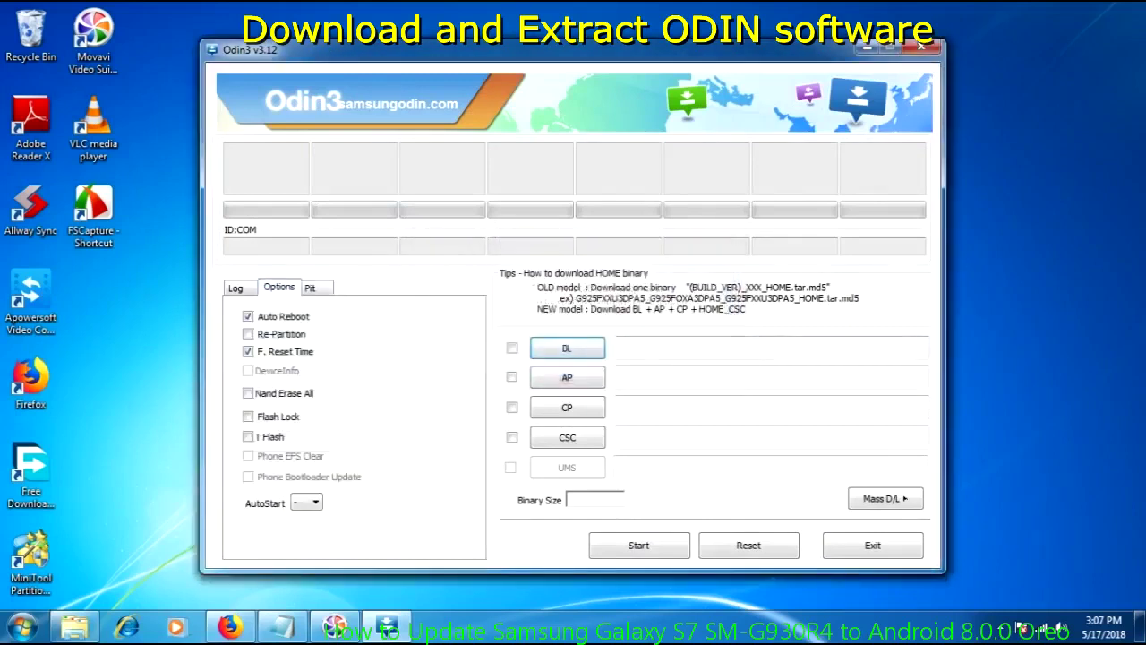
pyautogui.click(235, 287)
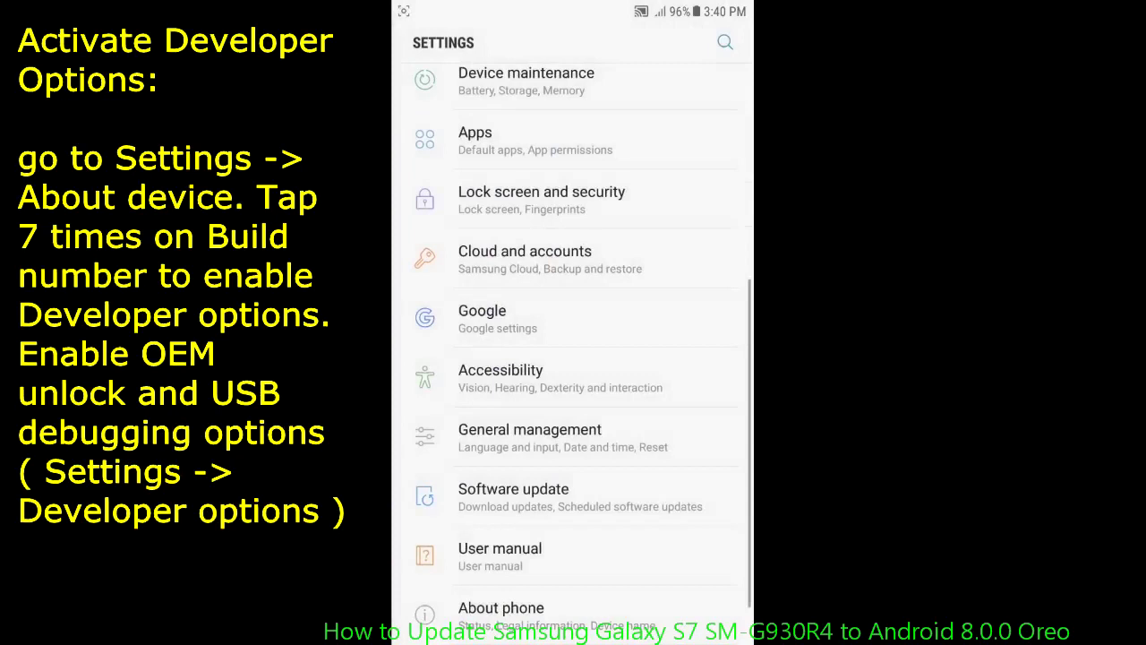
# Step: In the phone's Settings, go to Developer options and enable USB debugging, allowing it in the confirmation
pyautogui.click(607, 611)
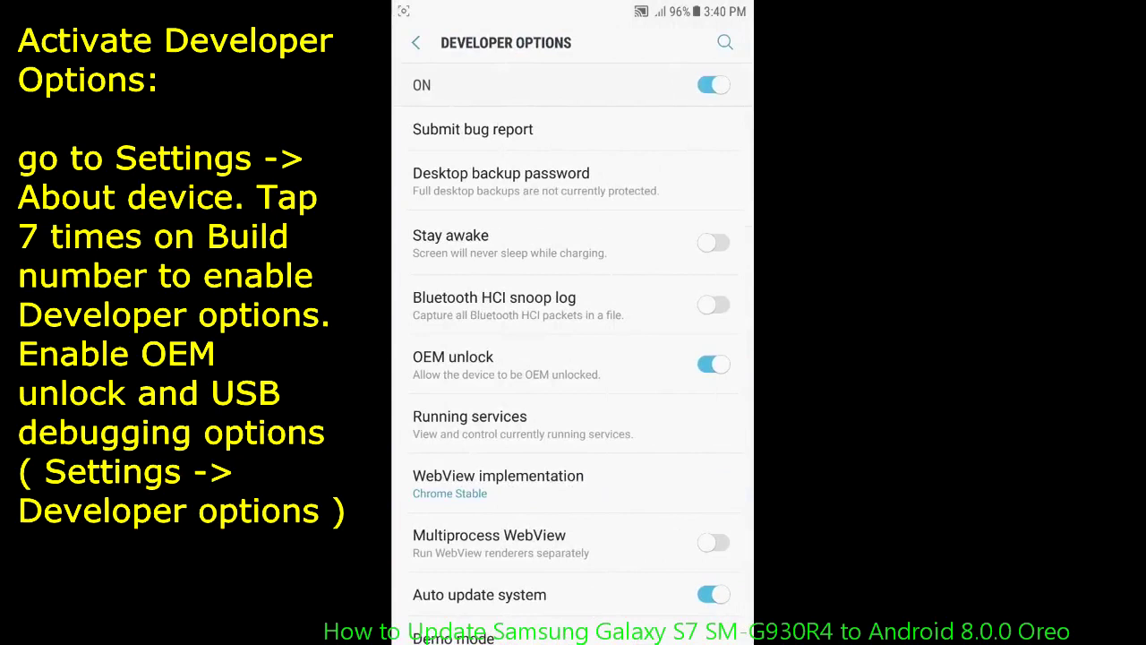
pyautogui.moveTo(636, 427); pyautogui.dragTo(637, 502)
pyautogui.moveTo(644, 583); pyautogui.dragTo(685, 405)
pyautogui.moveTo(650, 475); pyautogui.dragTo(650, 409)
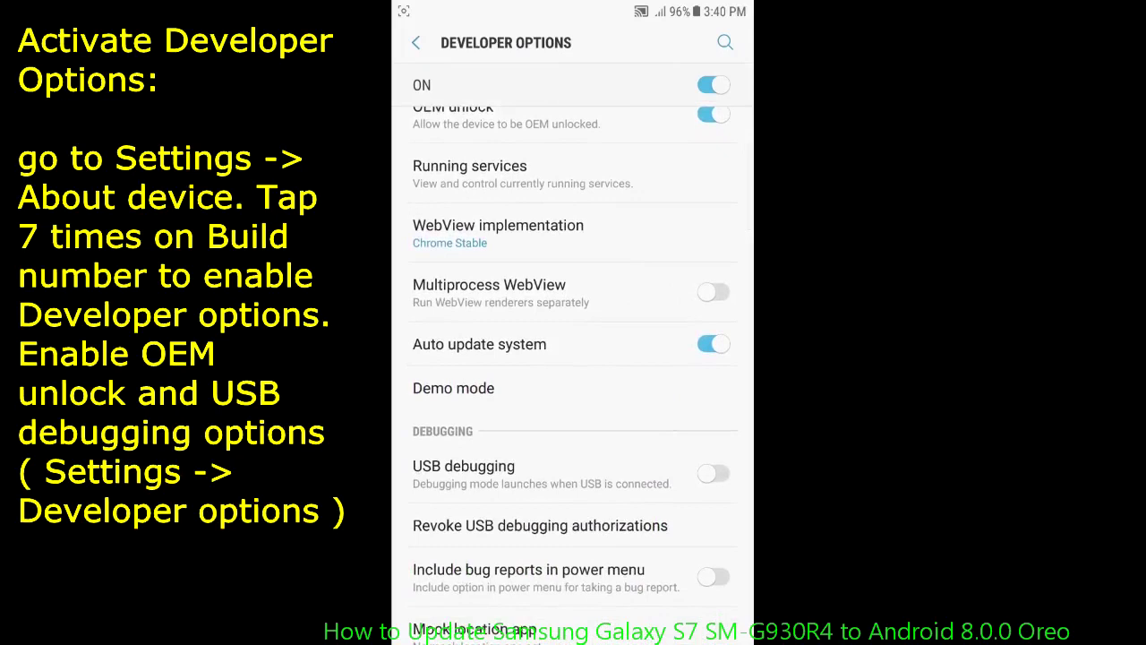
pyautogui.click(713, 473)
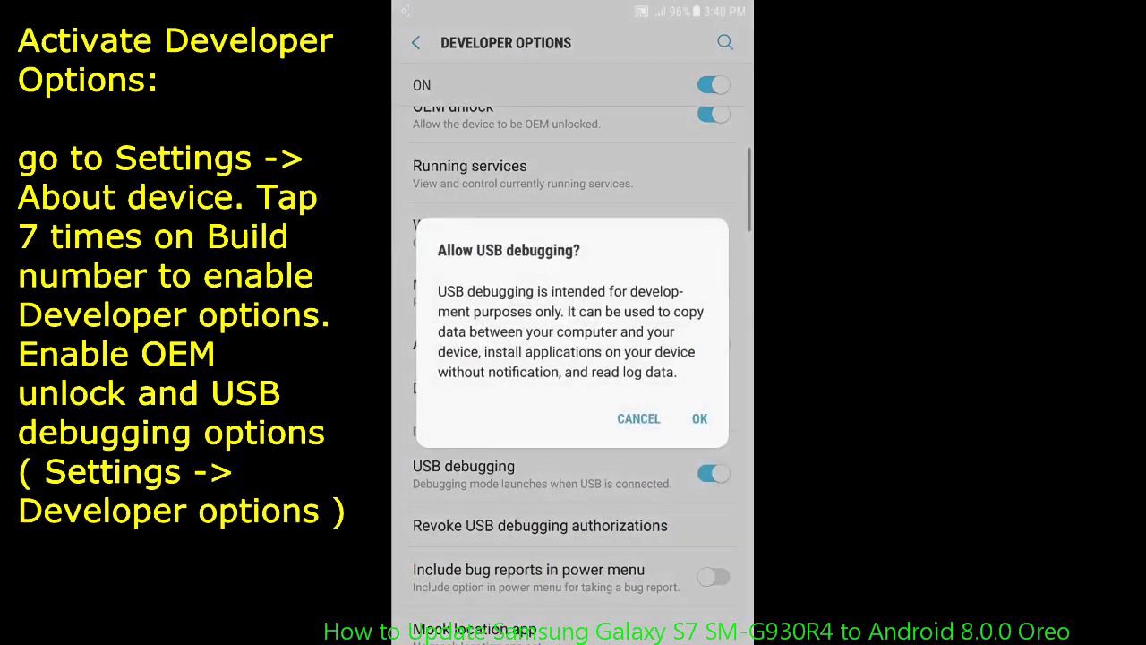
pyautogui.click(699, 418)
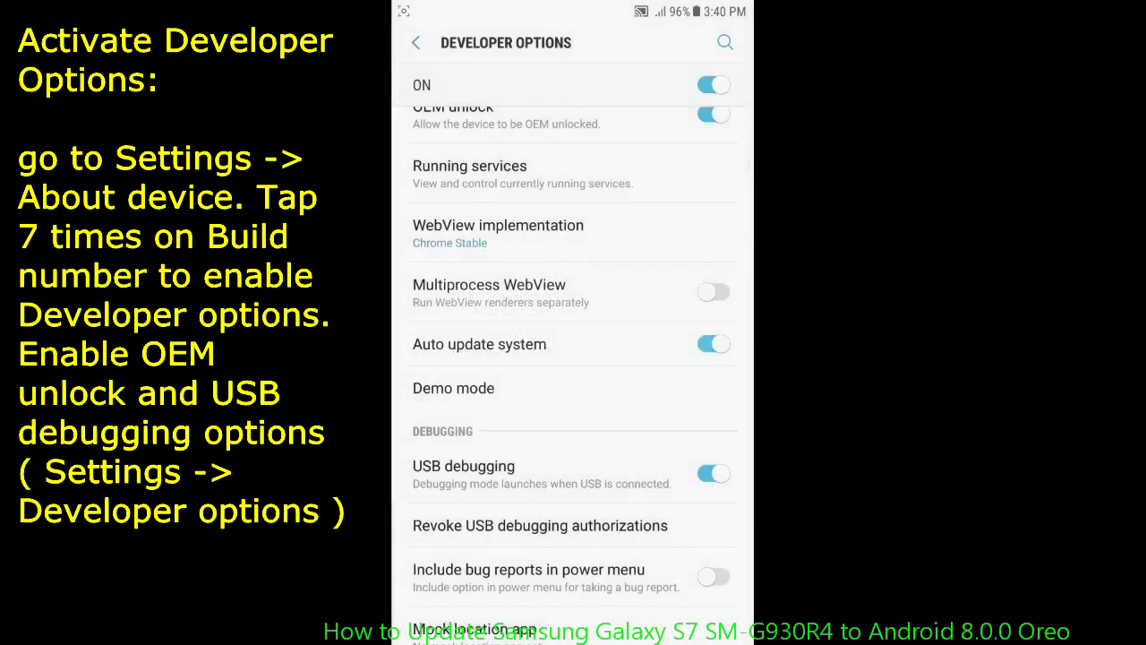
# Step: Review the OEM unlock and USB debugging switches and the remaining settings in the phone's Developer options
pyautogui.moveTo(616, 385); pyautogui.dragTo(617, 496)
pyautogui.moveTo(639, 388); pyautogui.dragTo(627, 468)
pyautogui.moveTo(635, 399); pyautogui.dragTo(645, 340)
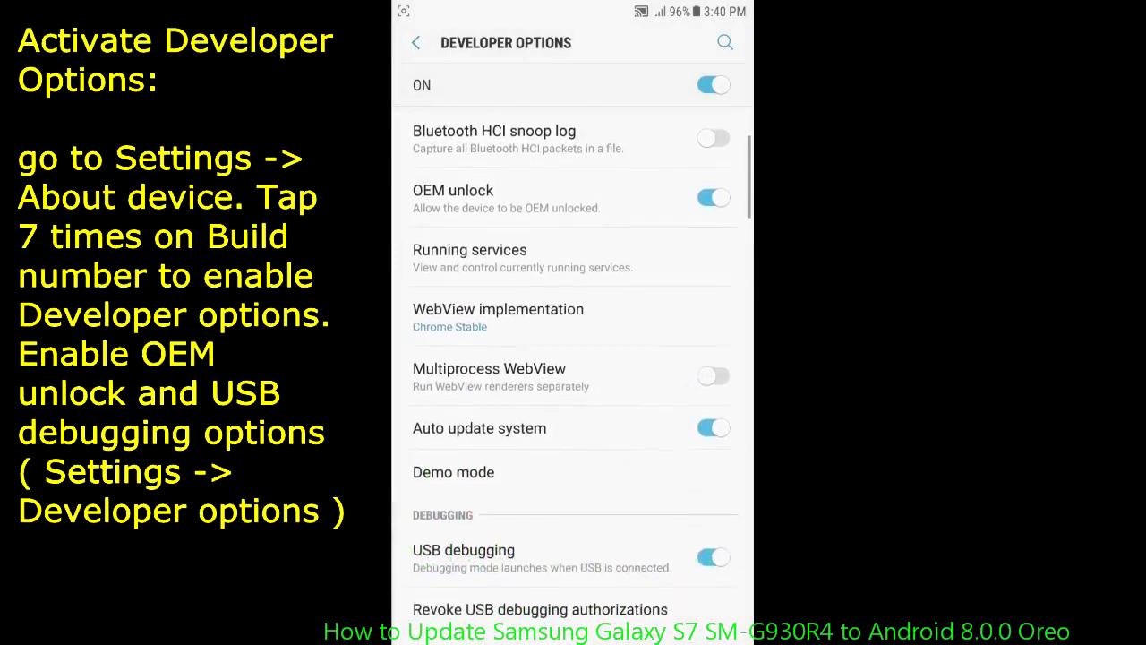
pyautogui.moveTo(626, 495); pyautogui.dragTo(668, 387)
pyautogui.moveTo(650, 501); pyautogui.dragTo(694, 335)
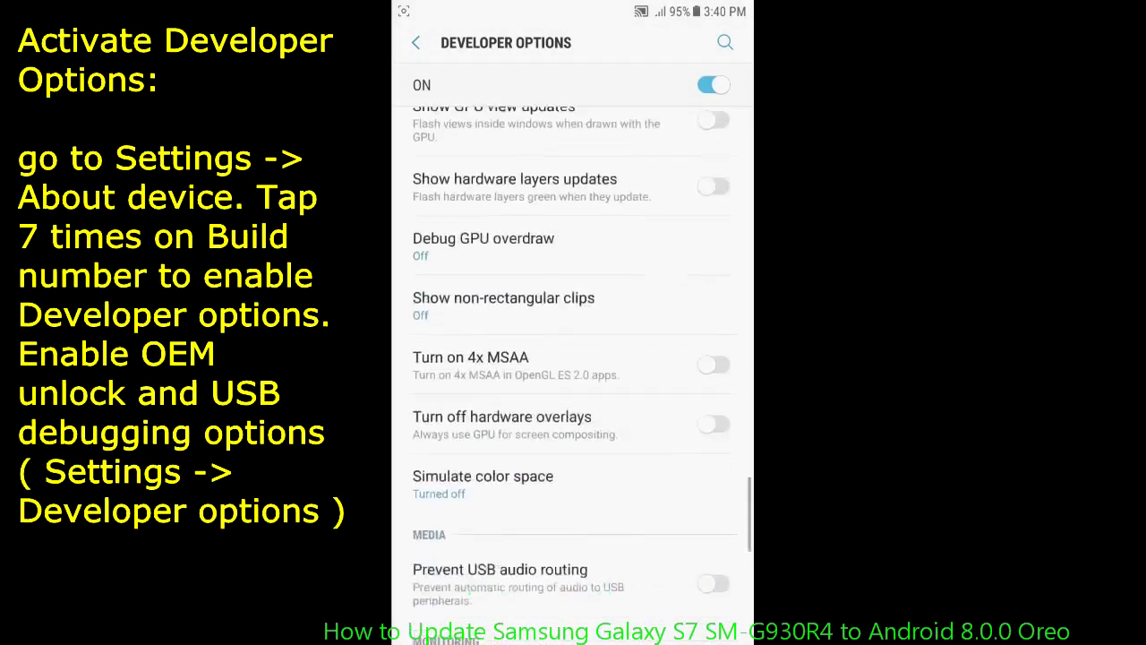
pyautogui.moveTo(647, 497); pyautogui.dragTo(663, 403)
pyautogui.scroll(-3, 648, 437)
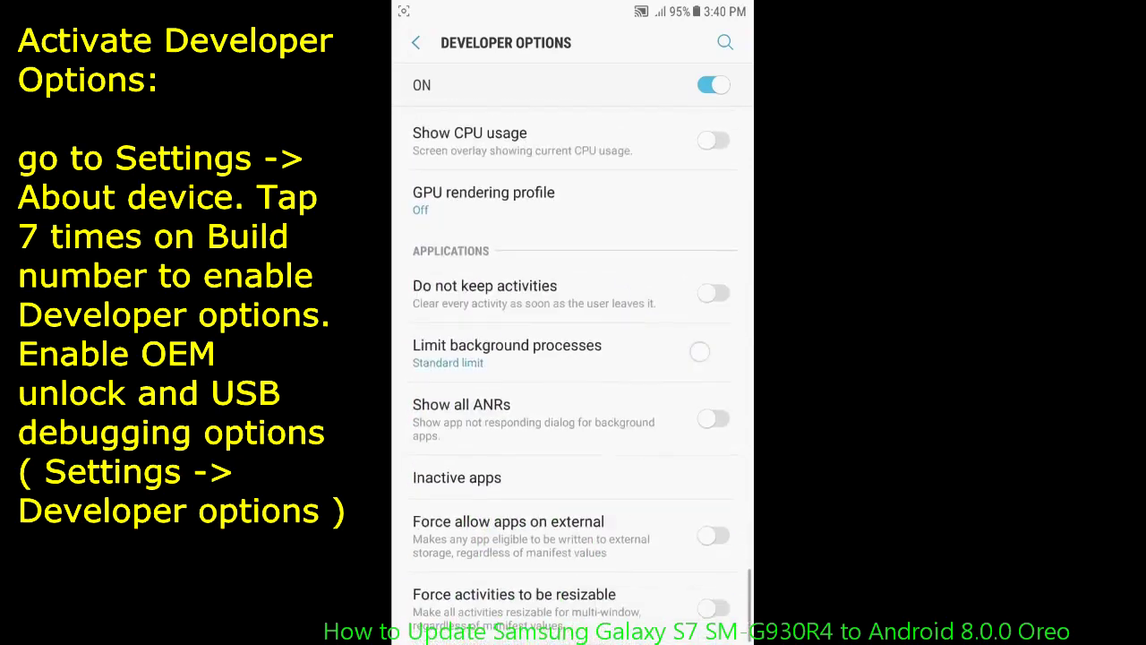
pyautogui.scroll(15, 637, 402)
pyautogui.scroll(10, 612, 531)
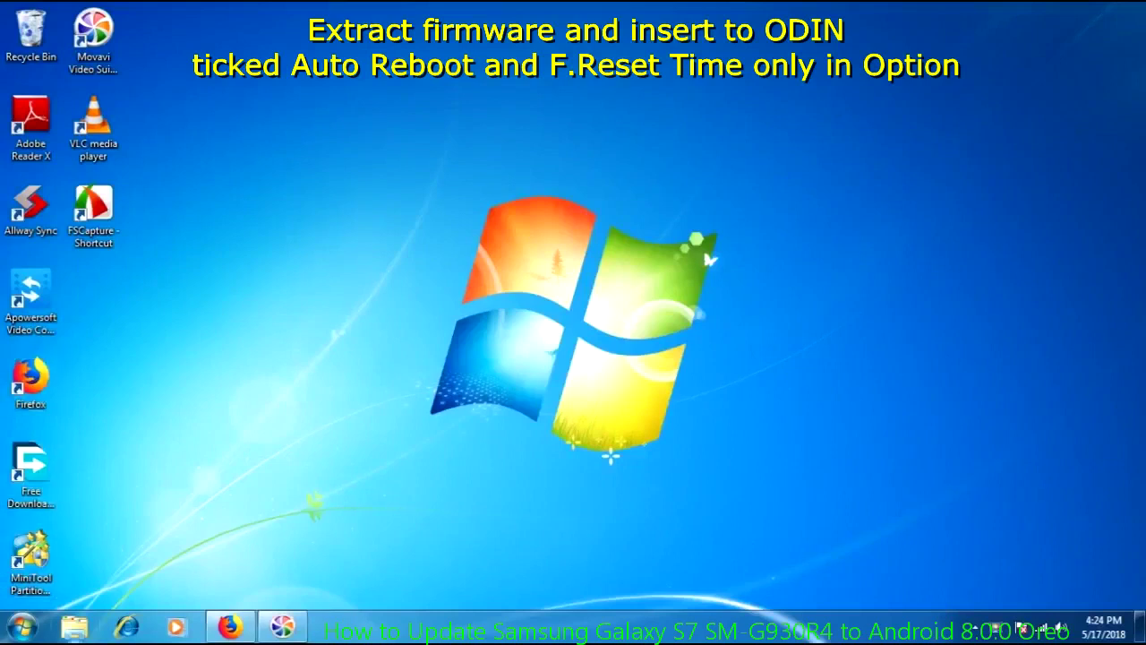
# Step: Open the SM-J730G firmware ZIP from Backup (G:) in WinRAR and dismiss the licence reminder
pyautogui.click(74, 626)
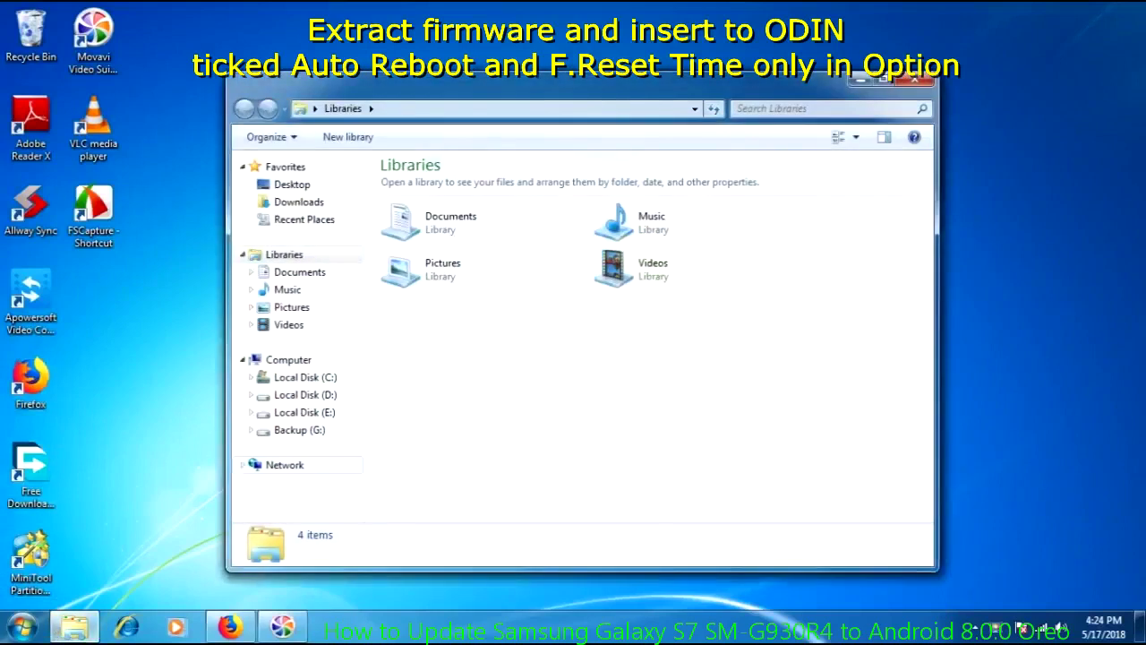
pyautogui.click(299, 430)
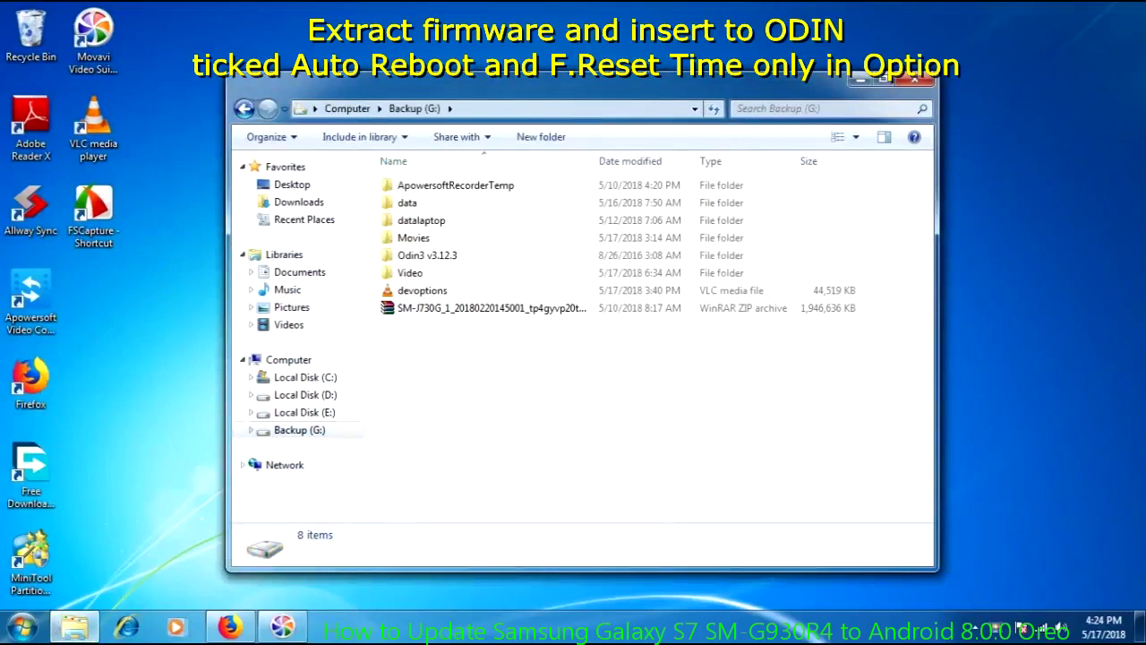
pyautogui.click(491, 307)
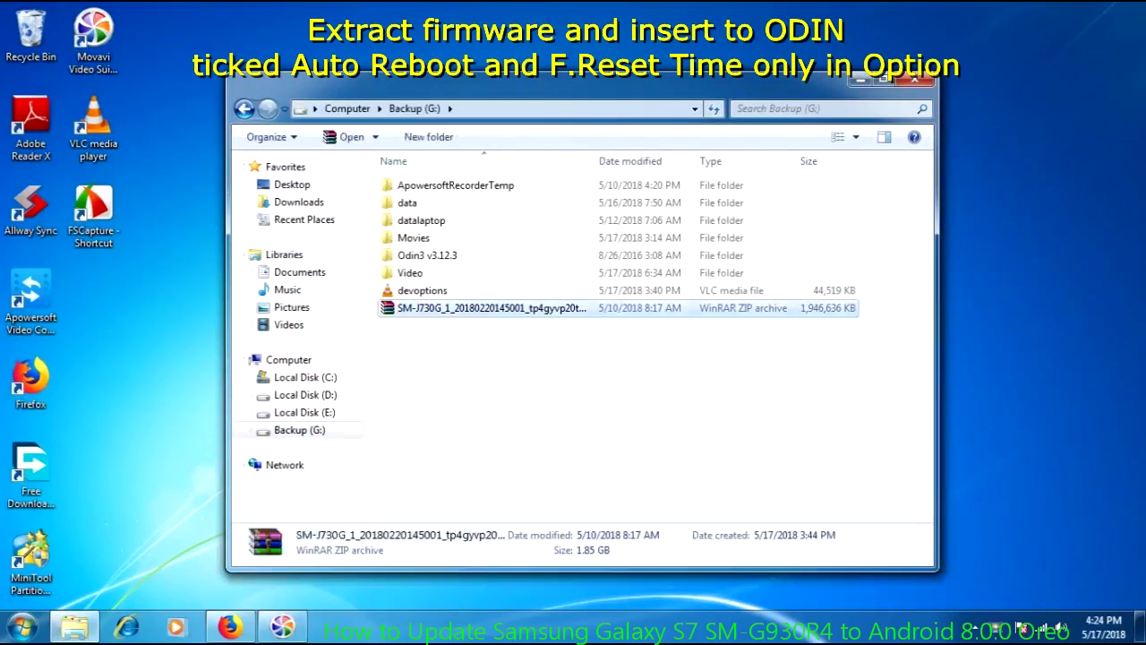
pyautogui.press('Return')
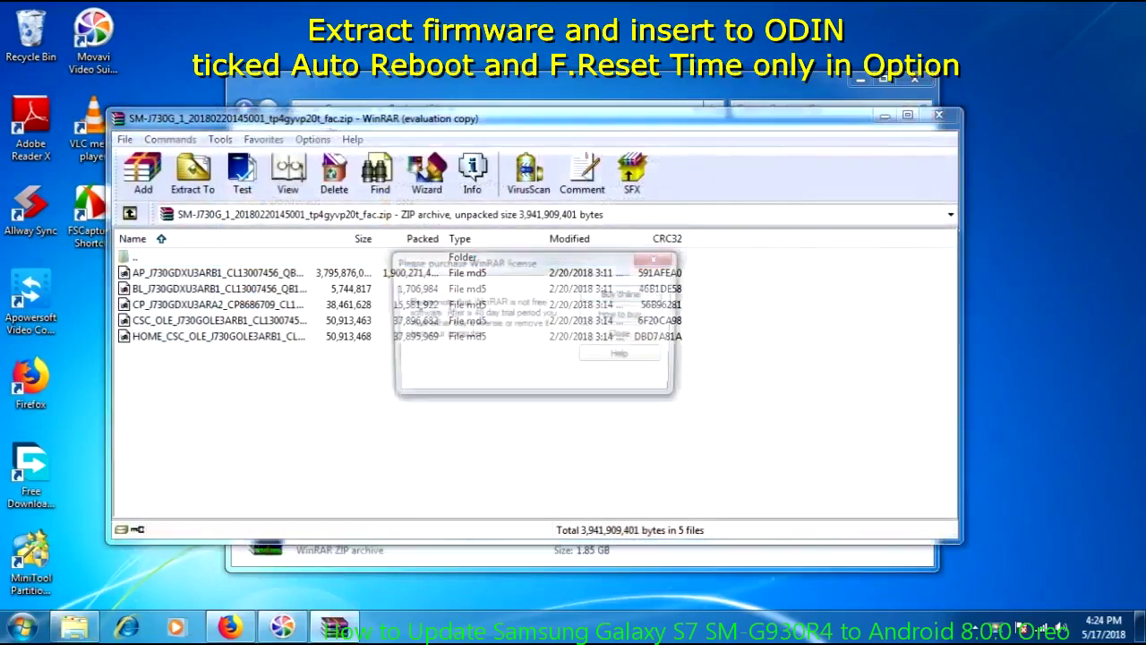
pyautogui.press('Escape')
pyautogui.click(403, 394)
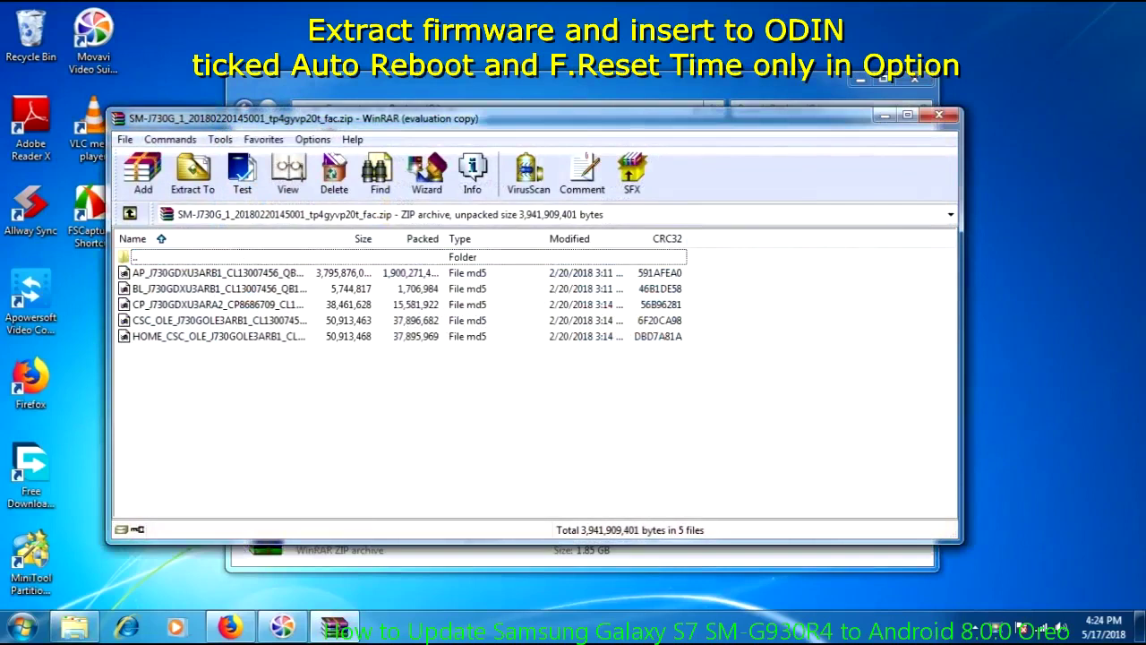
# Step: Examine the AP, BL, CP, CSC and HOME_CSC firmware files inside the archive one by one
pyautogui.click(215, 273)
pyautogui.click(215, 289)
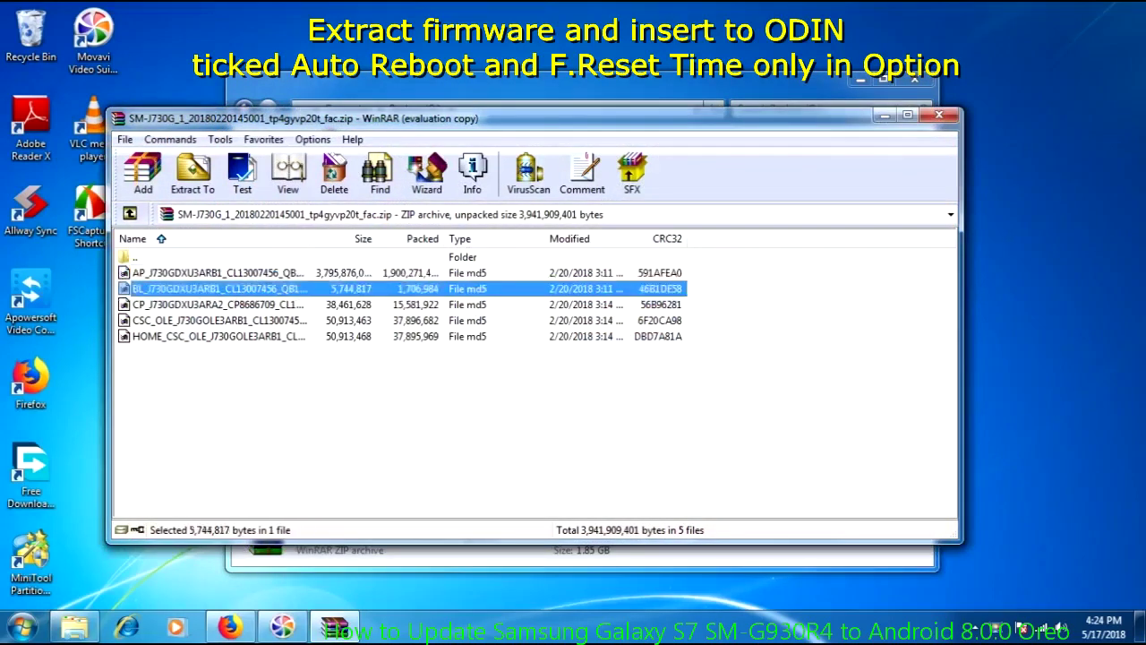
pyautogui.click(215, 304)
pyautogui.click(214, 319)
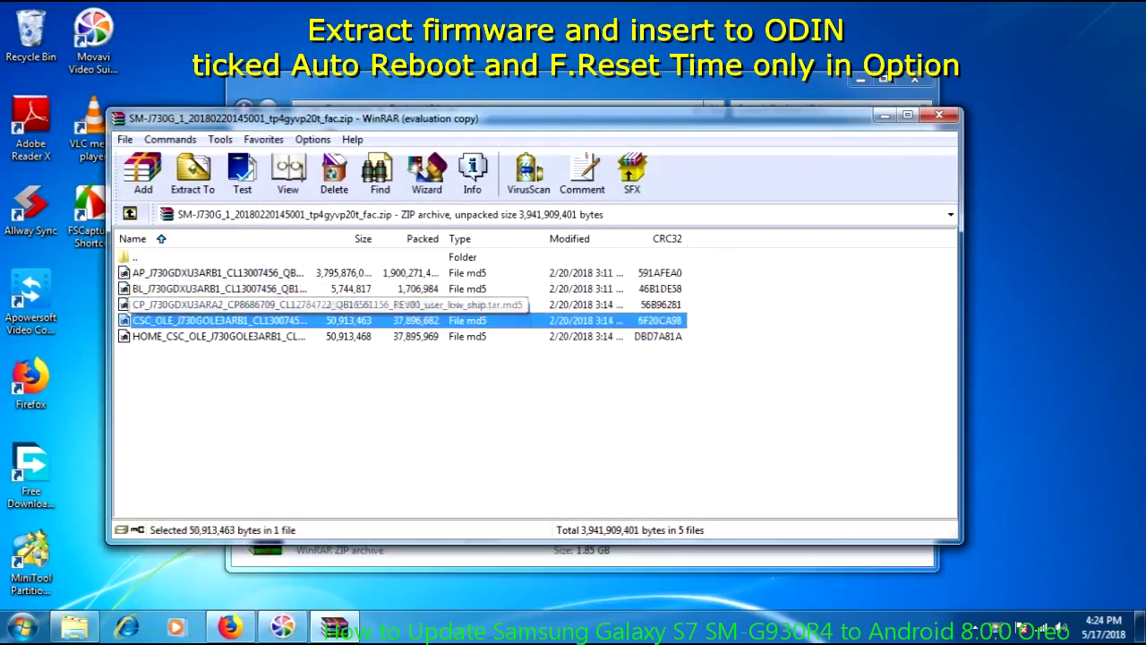
pyautogui.click(215, 335)
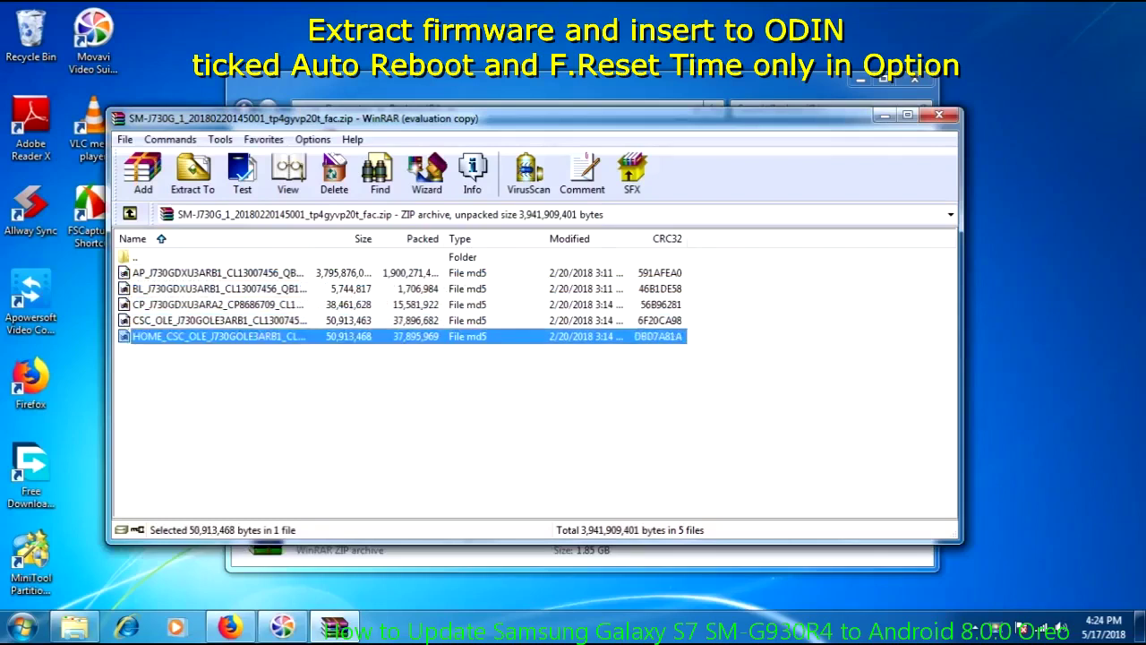
pyautogui.click(358, 403)
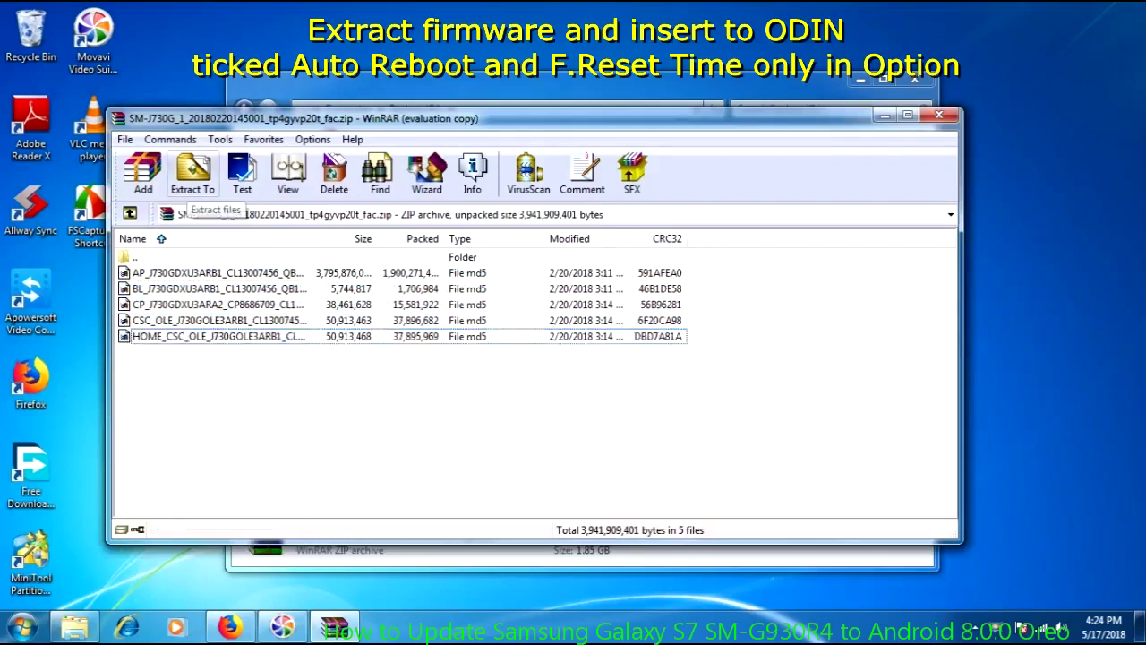
# Step: Extract the firmware archive to the destination folder G:\SMJ730G_Firmware
pyautogui.click(193, 175)
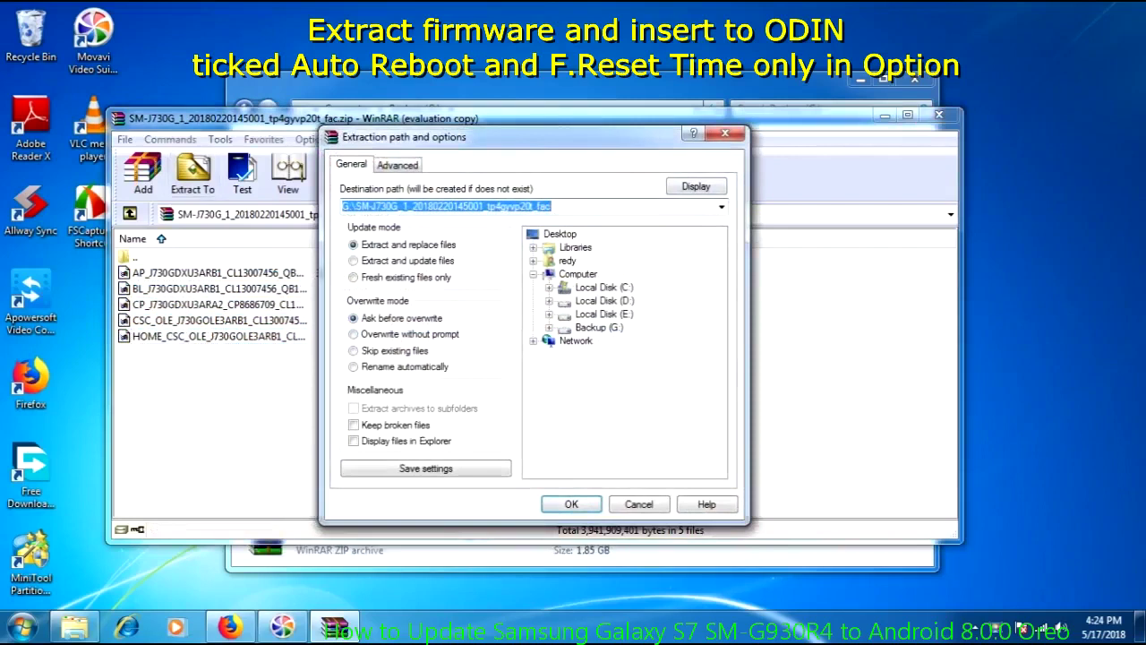
pyautogui.click(598, 327)
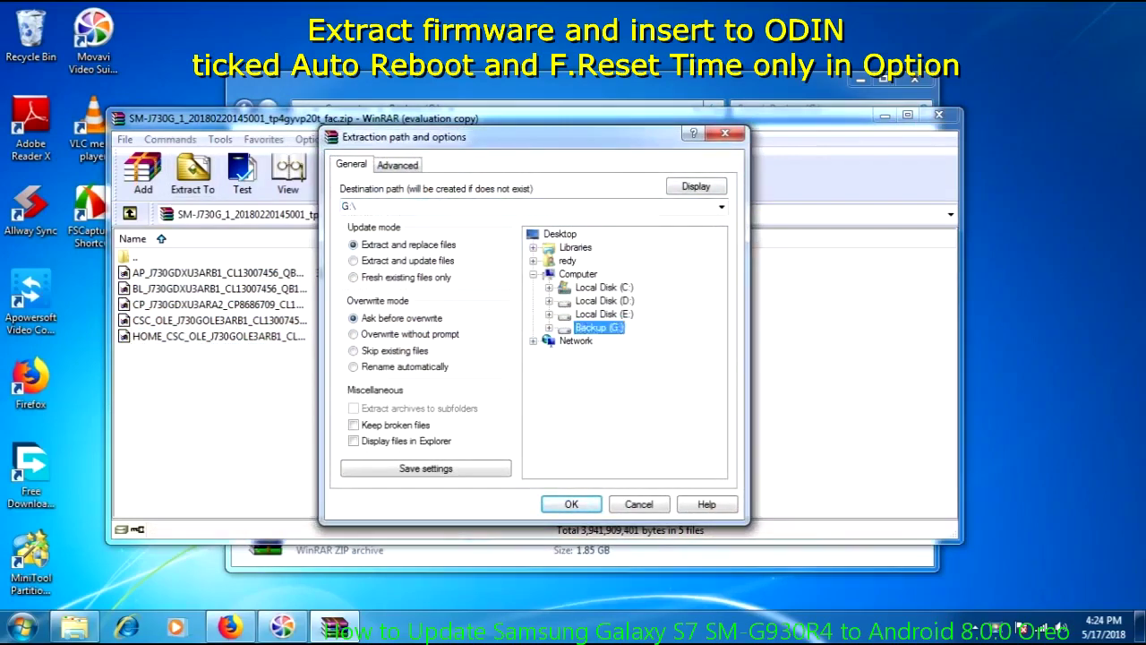
pyautogui.click(376, 206)
pyautogui.click(376, 206)
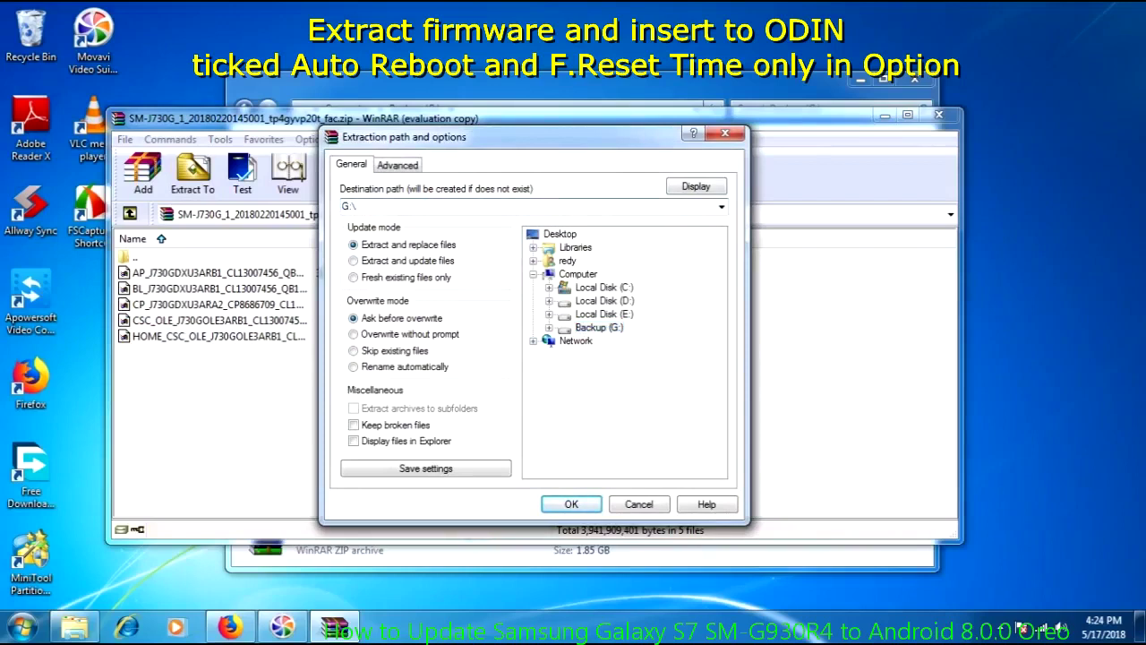
pyautogui.write('SM')
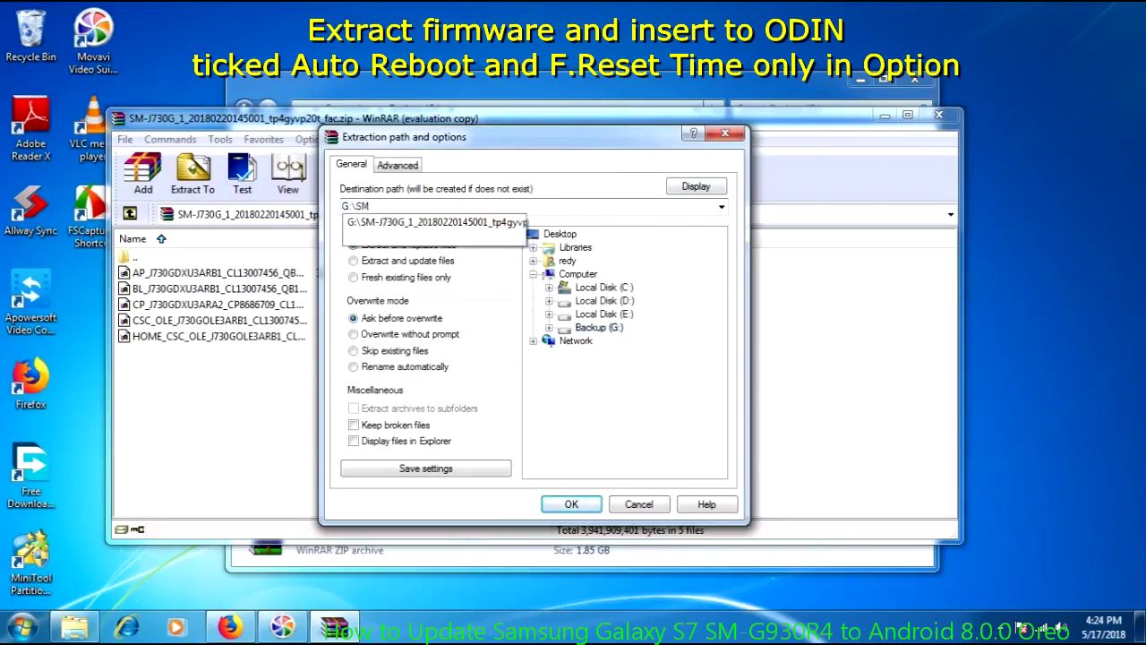
pyautogui.write('-J730G')
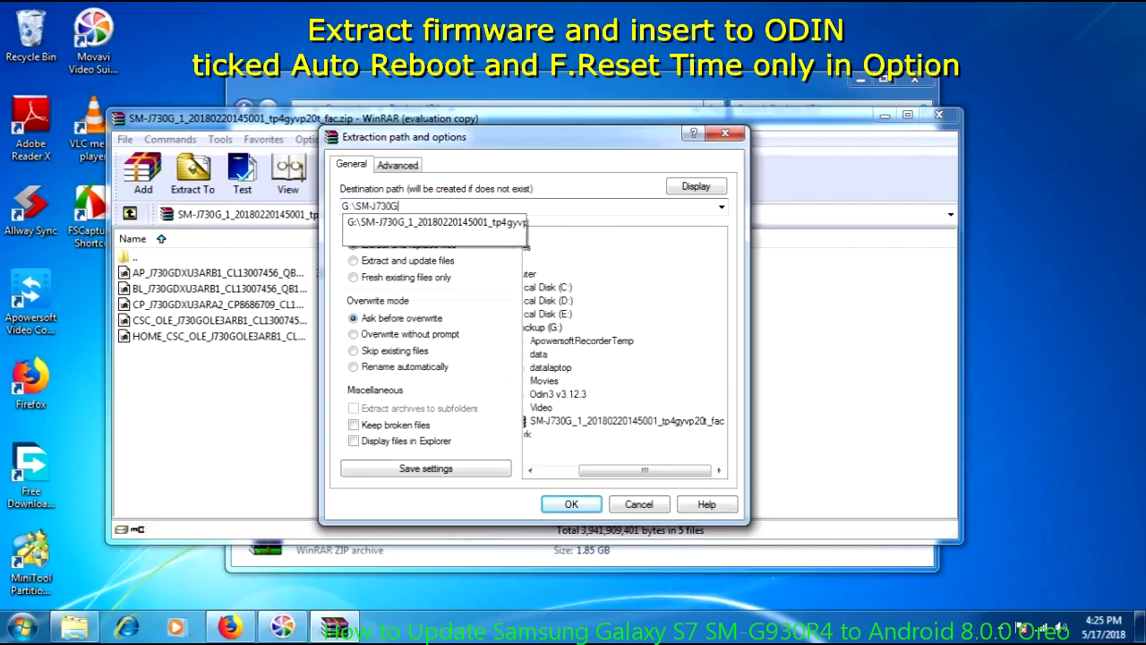
pyautogui.write('_Frimw')
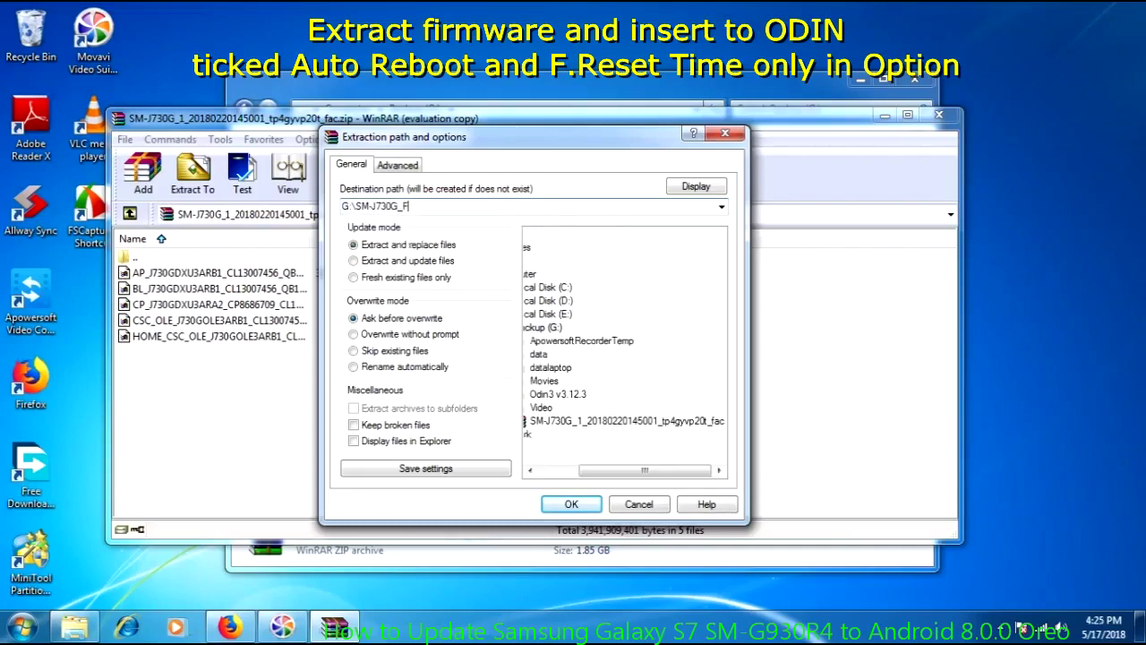
pyautogui.press('BackSpace')
pyautogui.press('BackSpace')
pyautogui.press('BackSpace')
pyautogui.press('BackSpace')
pyautogui.write('irmware')
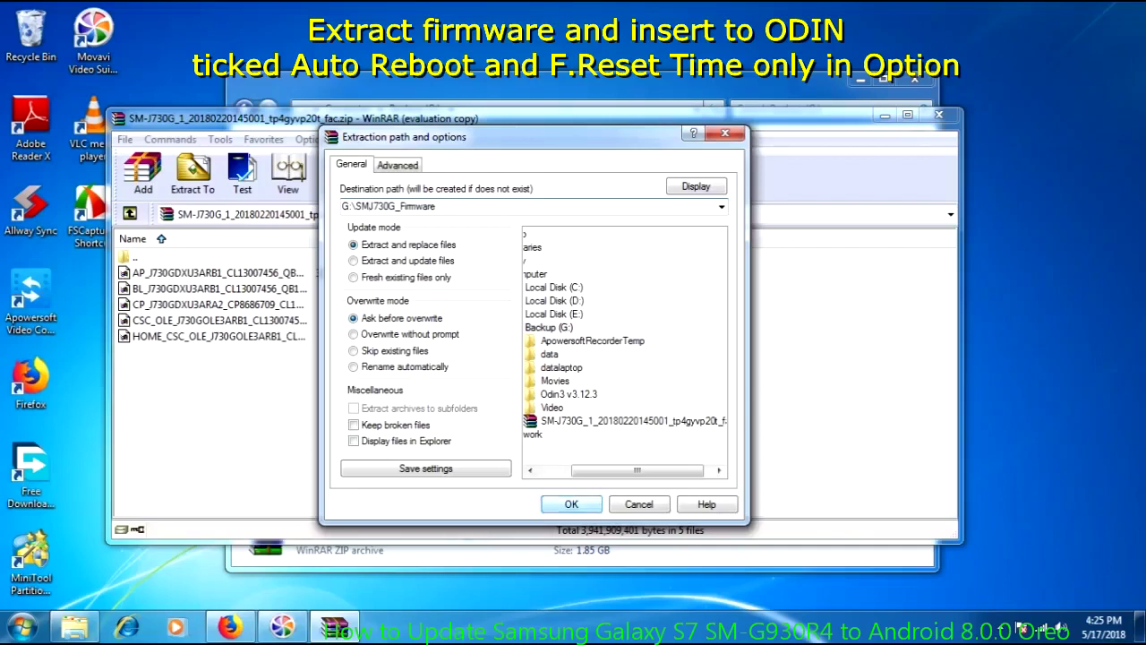
pyautogui.click(571, 504)
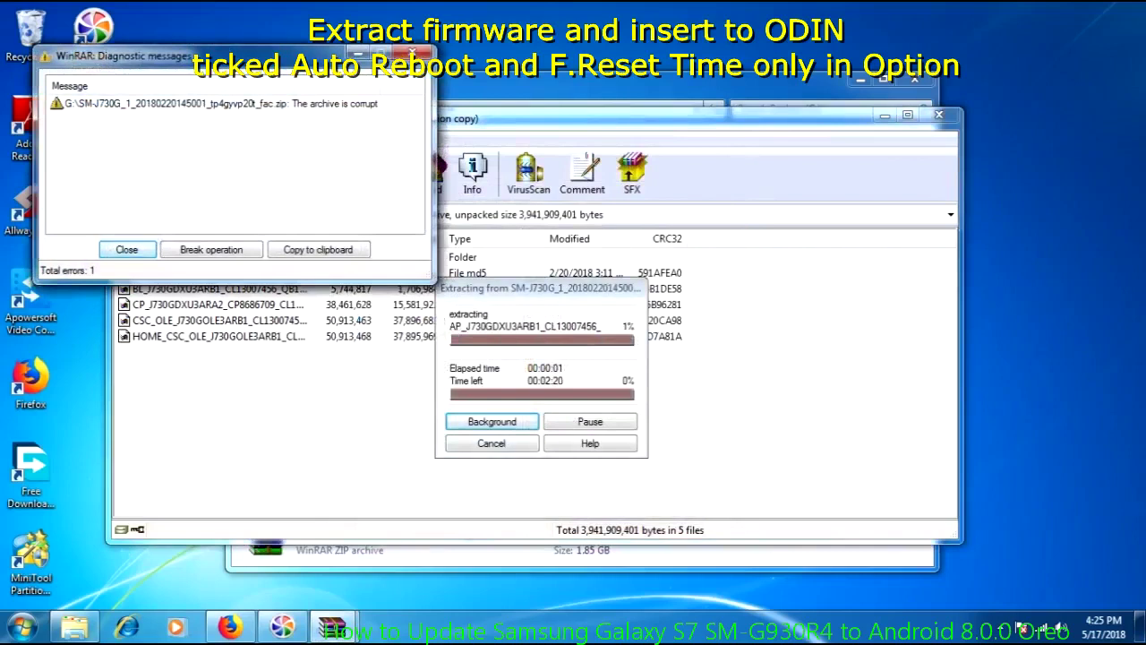
# Step: Close the extraction's diagnostic messages and the WinRAR archive window
pyautogui.click(126, 249)
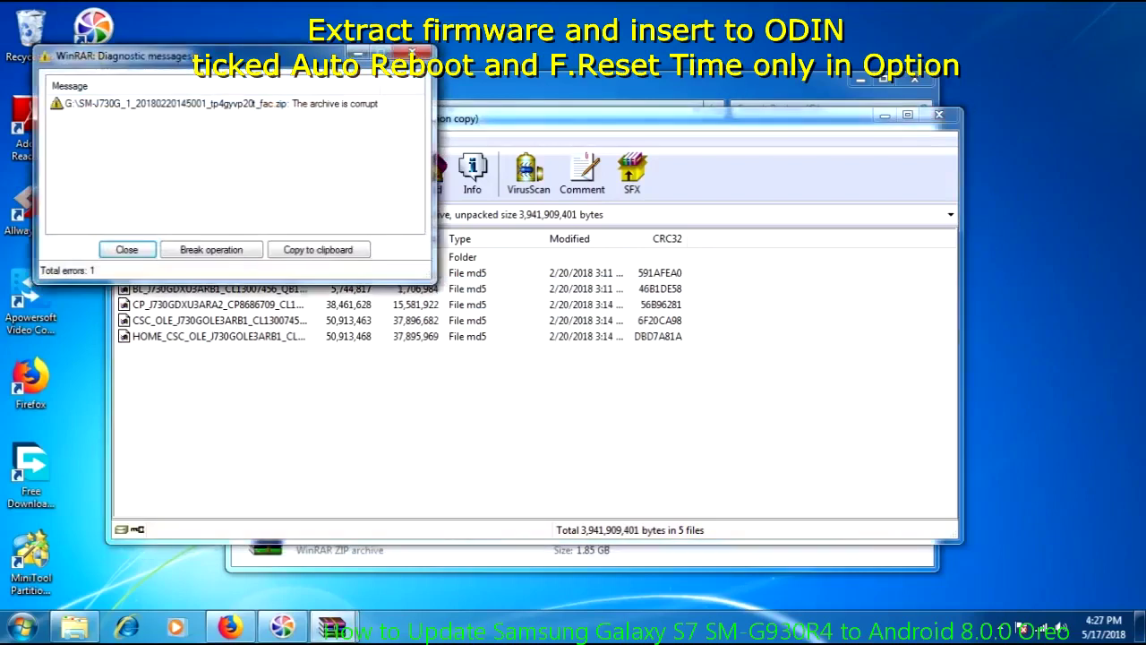
pyautogui.click(126, 249)
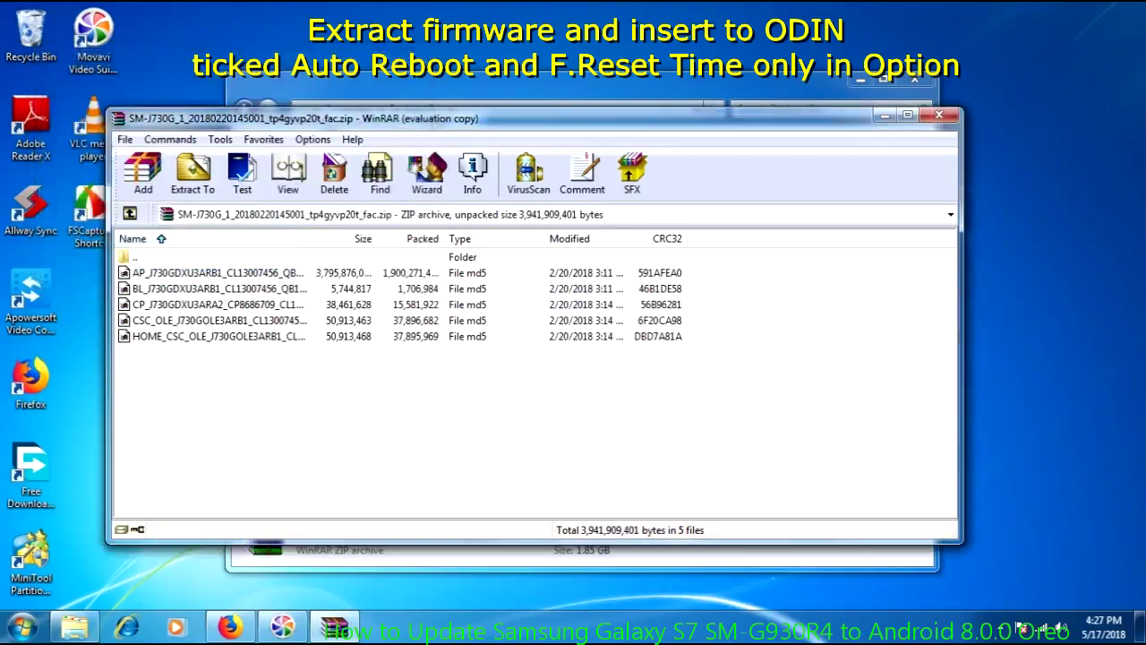
pyautogui.click(938, 115)
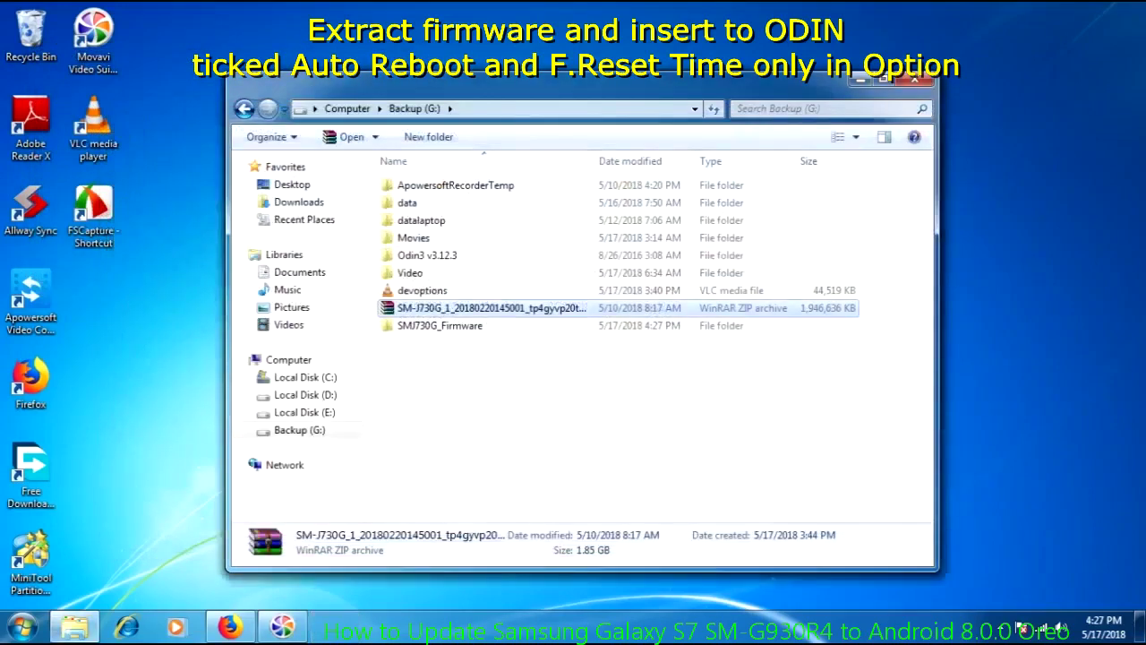
# Step: Open the SMJ730G_Firmware folder and check the extracted AP, BL, CP, CSC and HOME_CSC files
pyautogui.doubleClick(440, 325)
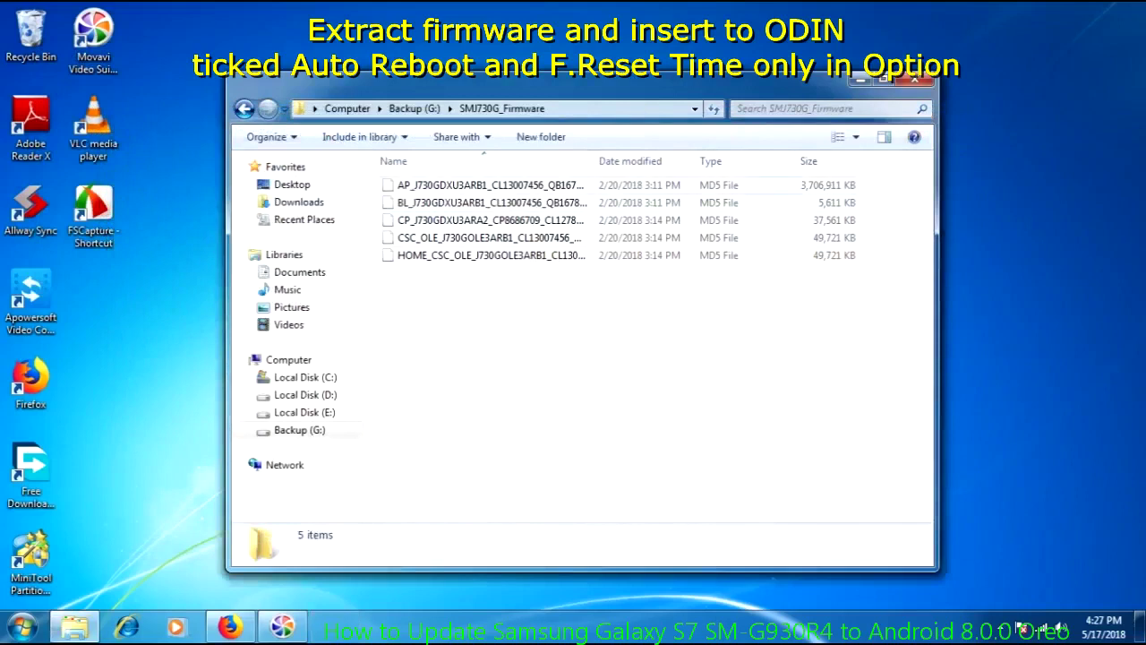
pyautogui.click(490, 184)
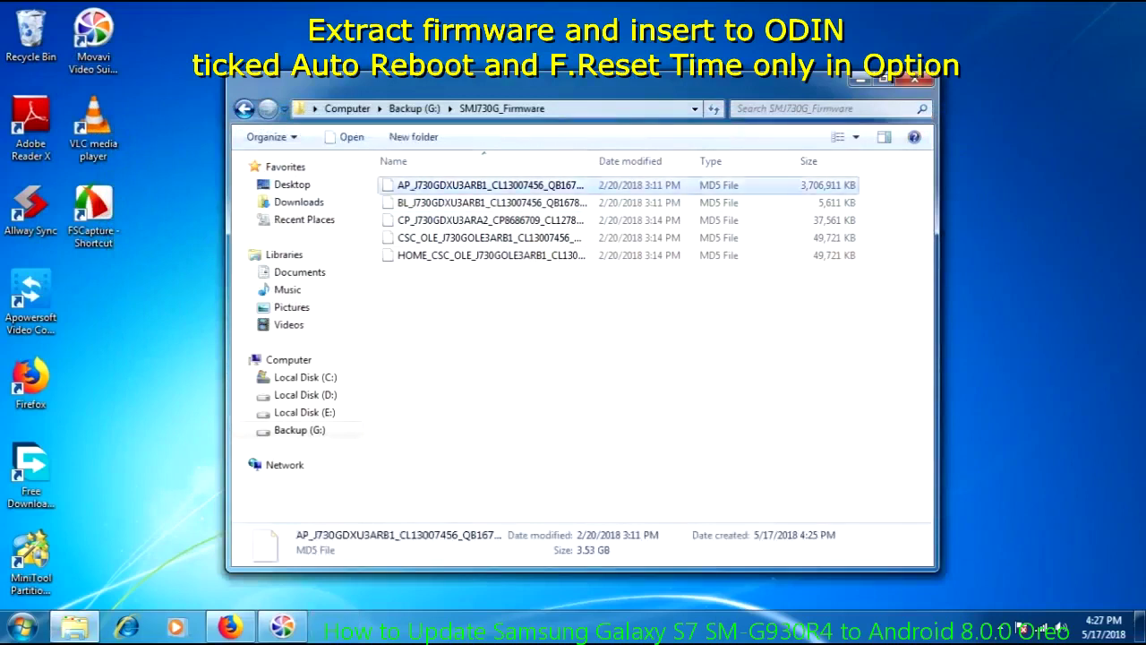
pyautogui.press('Down')
pyautogui.press('Down')
pyautogui.press('Down')
pyautogui.press('Down')
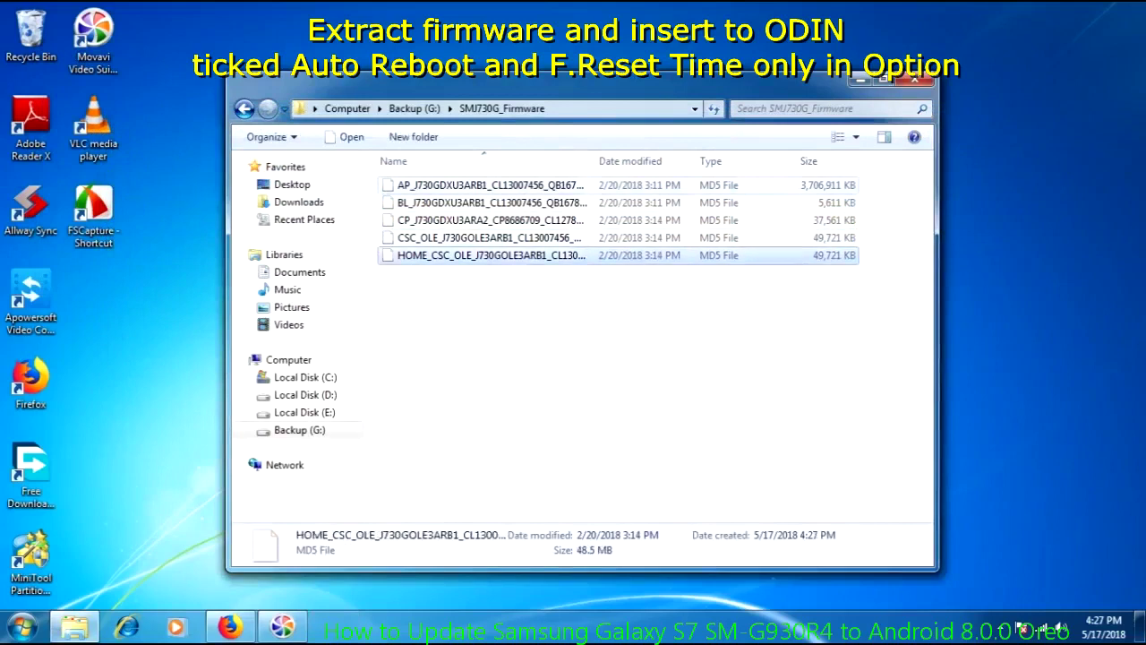
pyautogui.press('Escape')
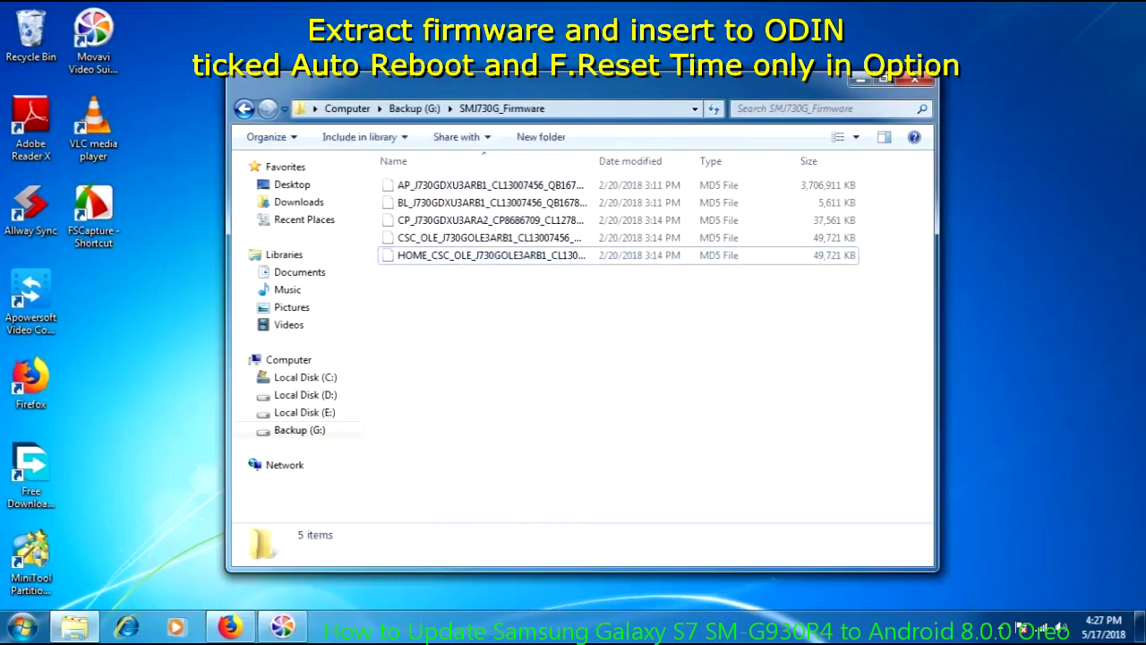
# Step: Return to Backup (G:), open the Odin3 v3.12.3 folder and launch the Odin3 application
pyautogui.click(243, 108)
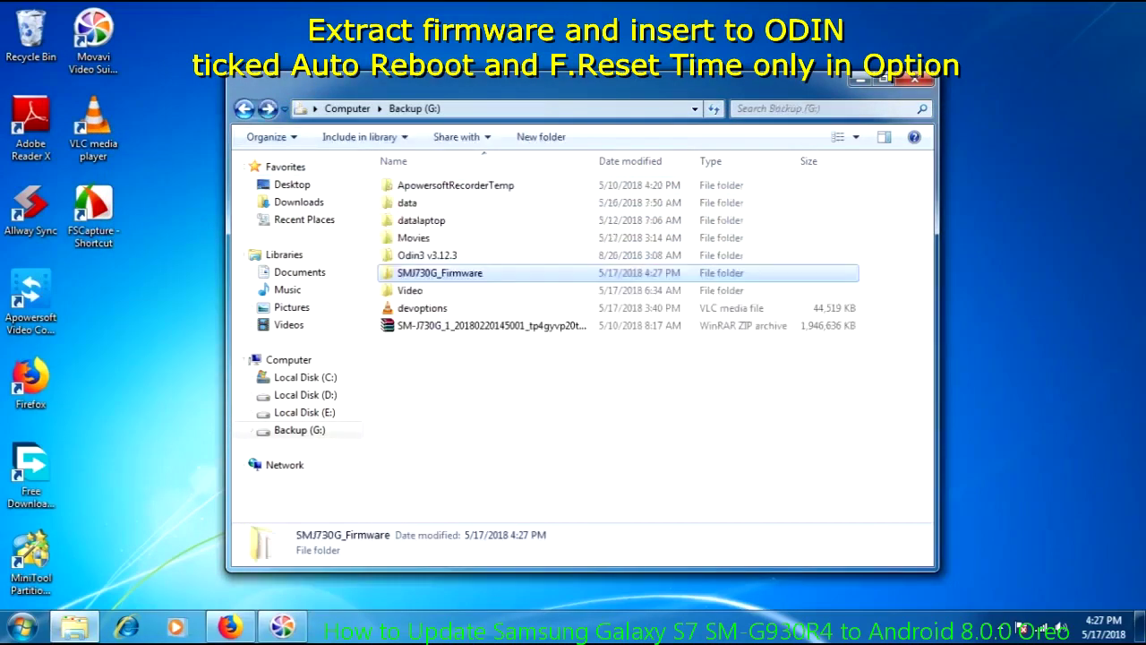
pyautogui.press('Escape')
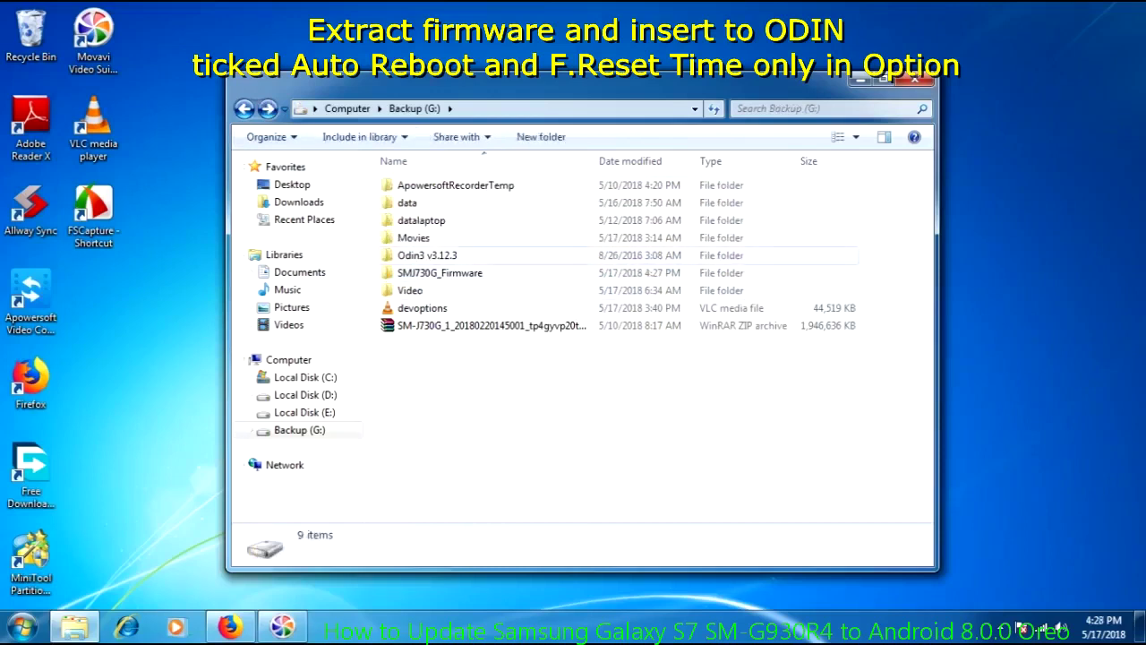
pyautogui.hotkey('ctrl', 'space')
pyautogui.press('Return')
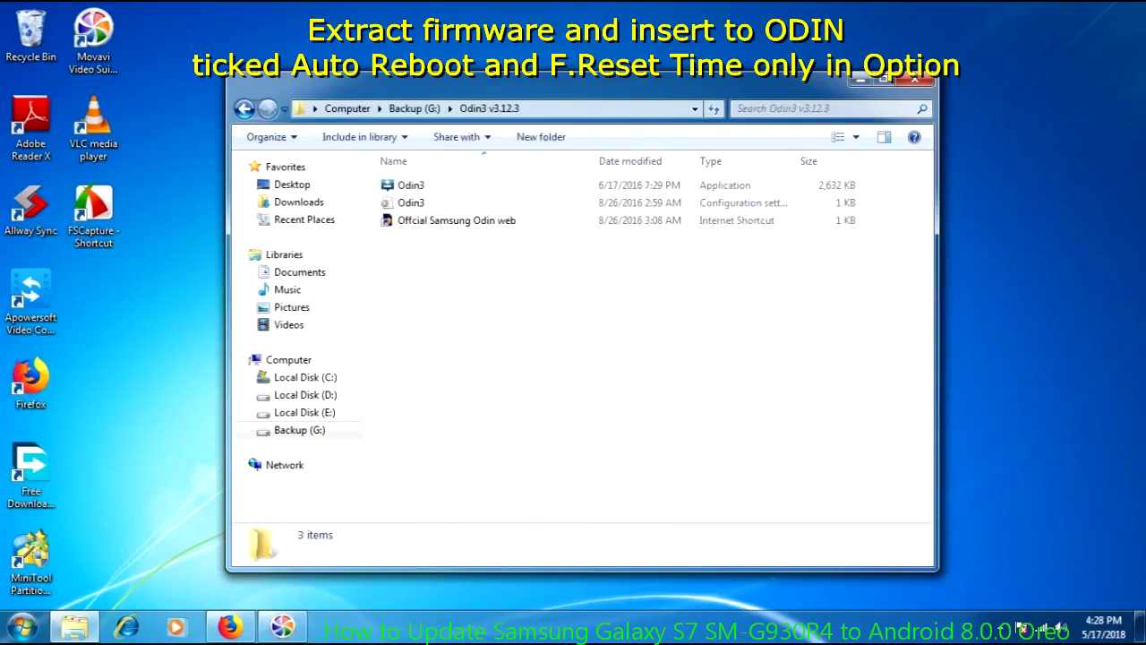
pyautogui.click(411, 185)
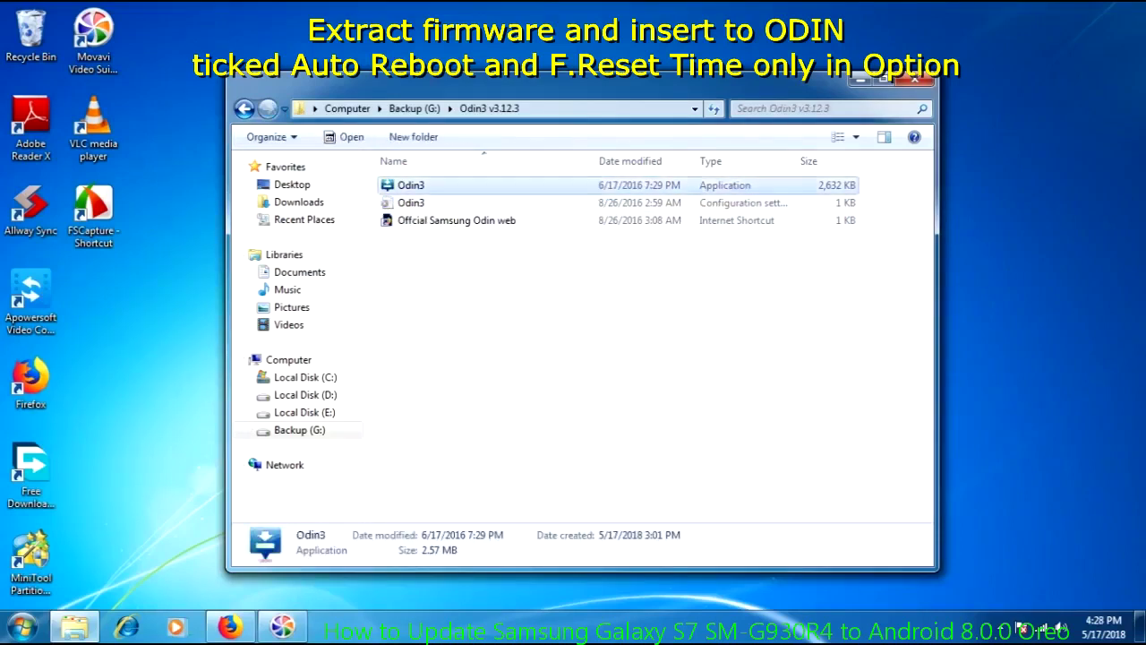
pyautogui.press('Return')
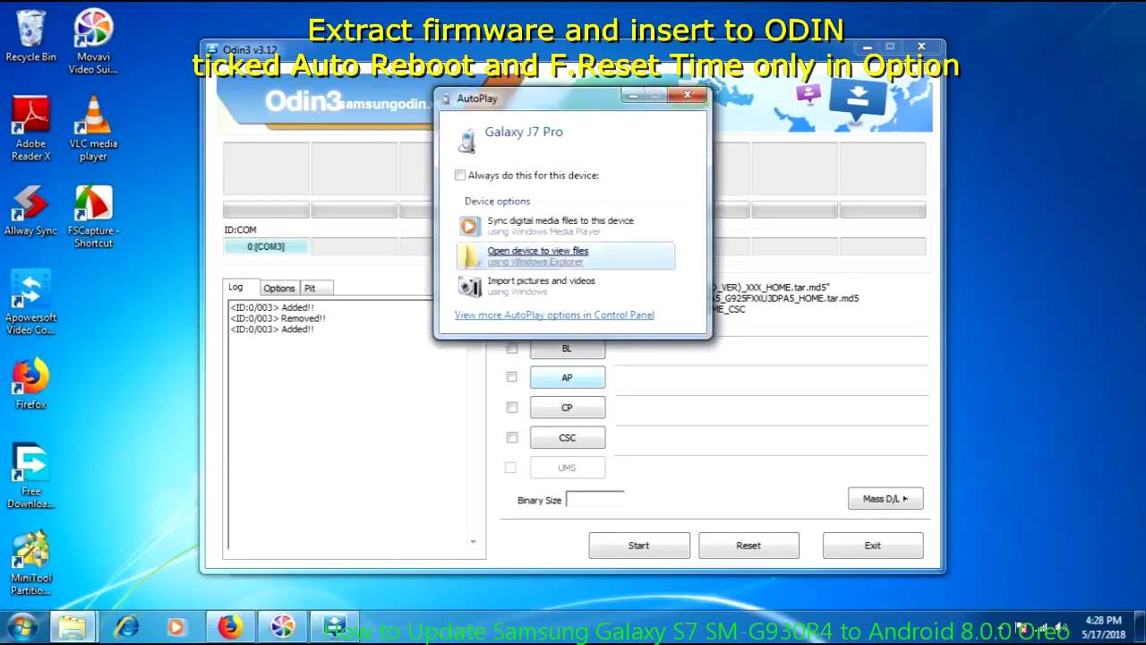
# Step: Dismiss the phone's AutoPlay window, check the Auto Reboot and F. Reset Time settings in Odin's Options and return to the Log
pyautogui.click(693, 91)
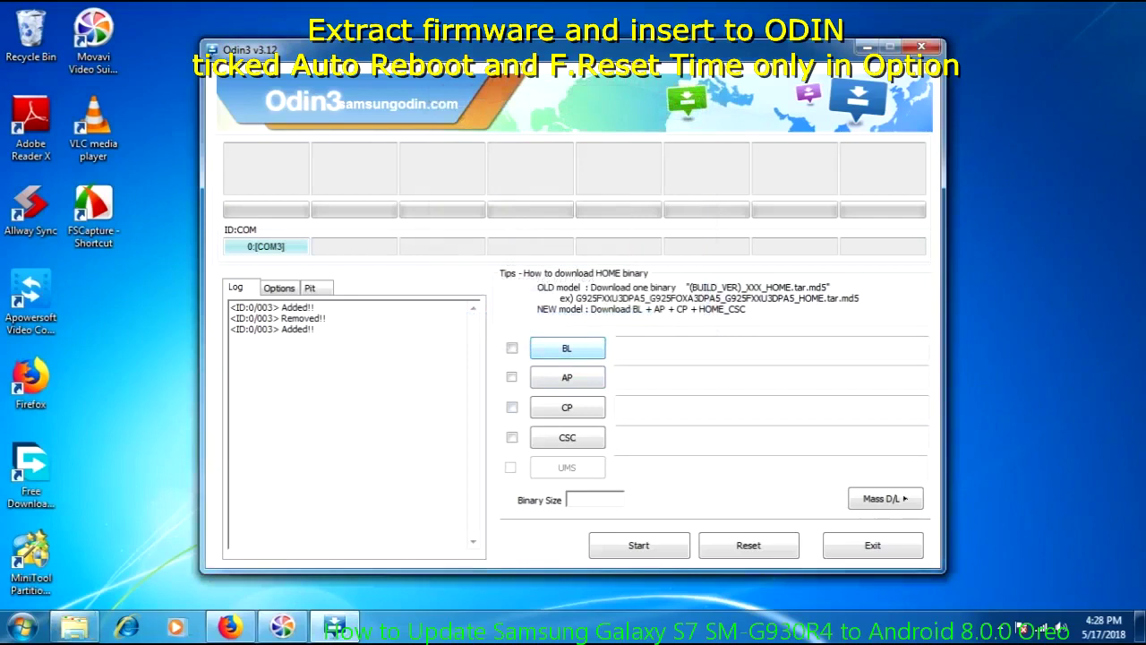
pyautogui.click(278, 287)
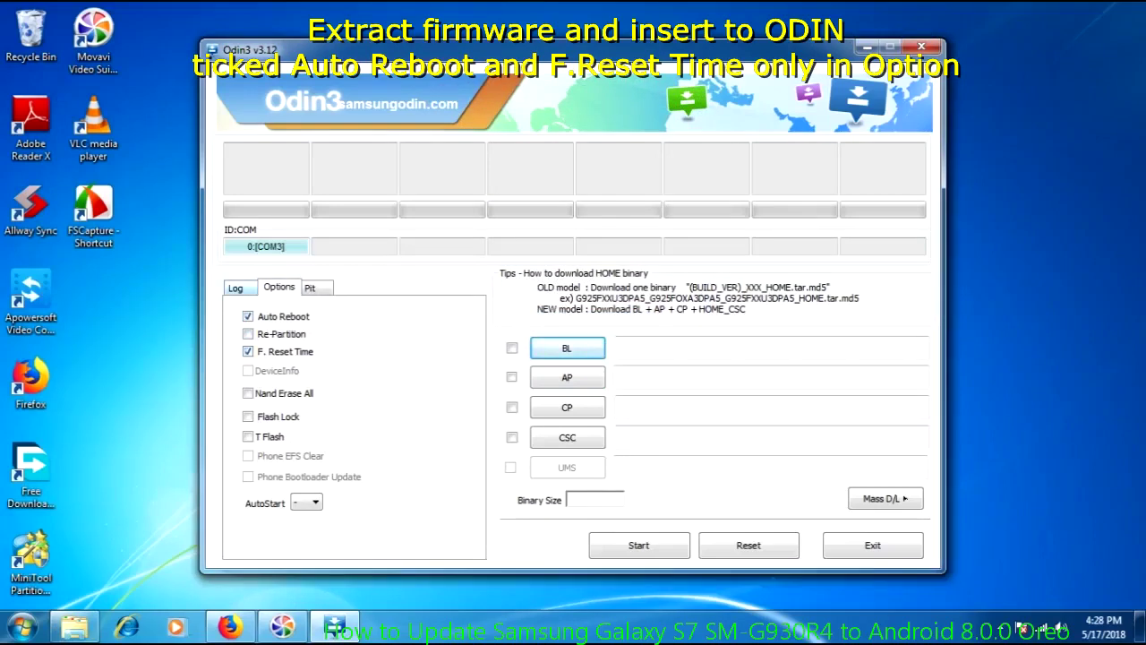
pyautogui.click(235, 288)
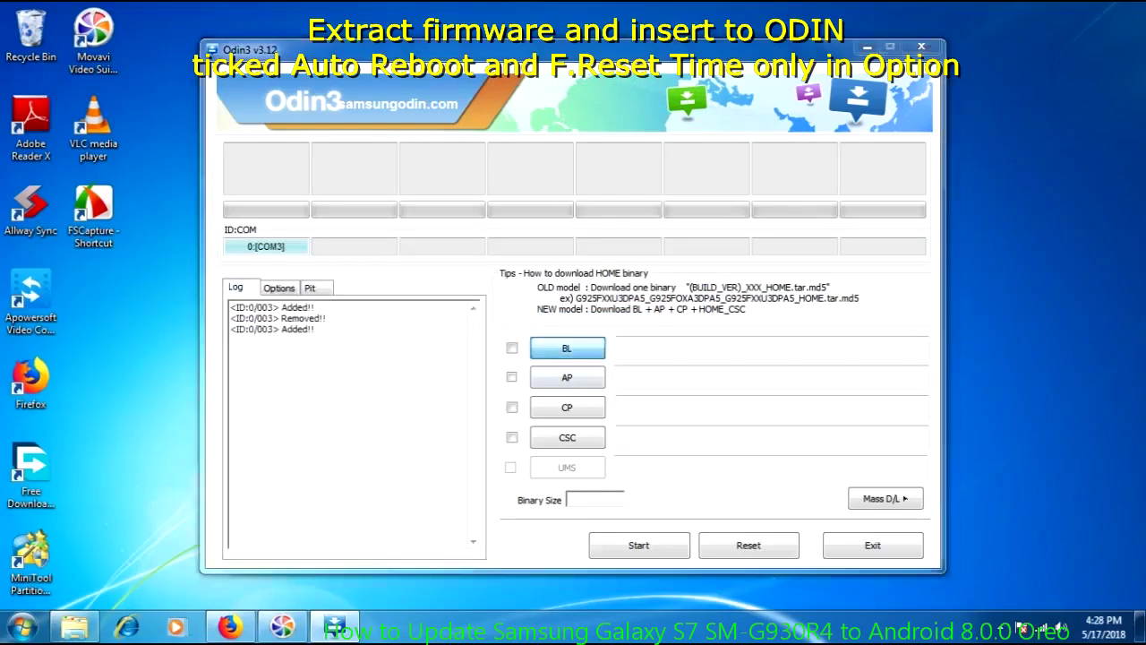
# Step: Load the BL_J730GDXU3ARB1 file from the SMJ730G_Firmware folder on Backup (G:) into Odin's BL slot
pyautogui.click(567, 348)
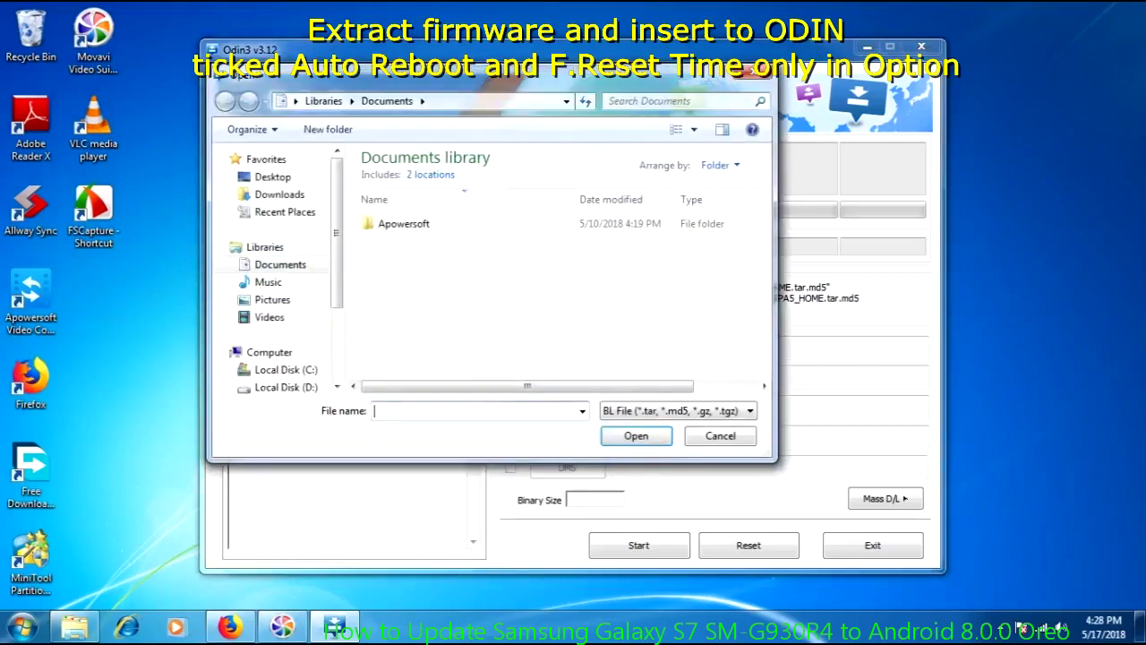
pyautogui.scroll(-2, 278, 268)
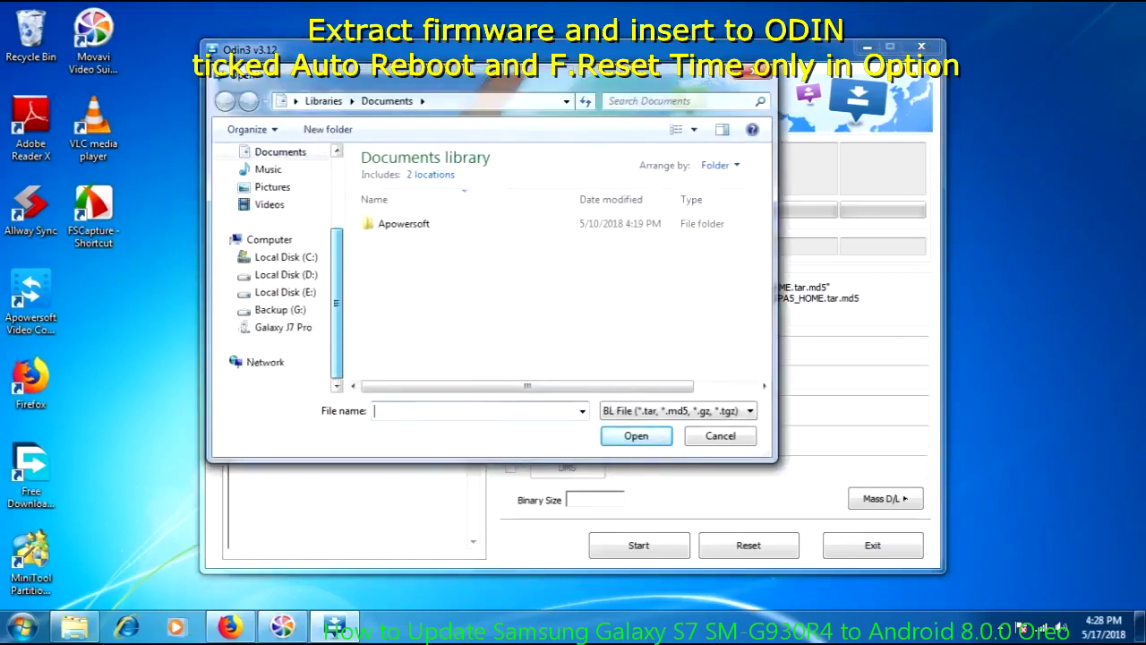
pyautogui.click(281, 310)
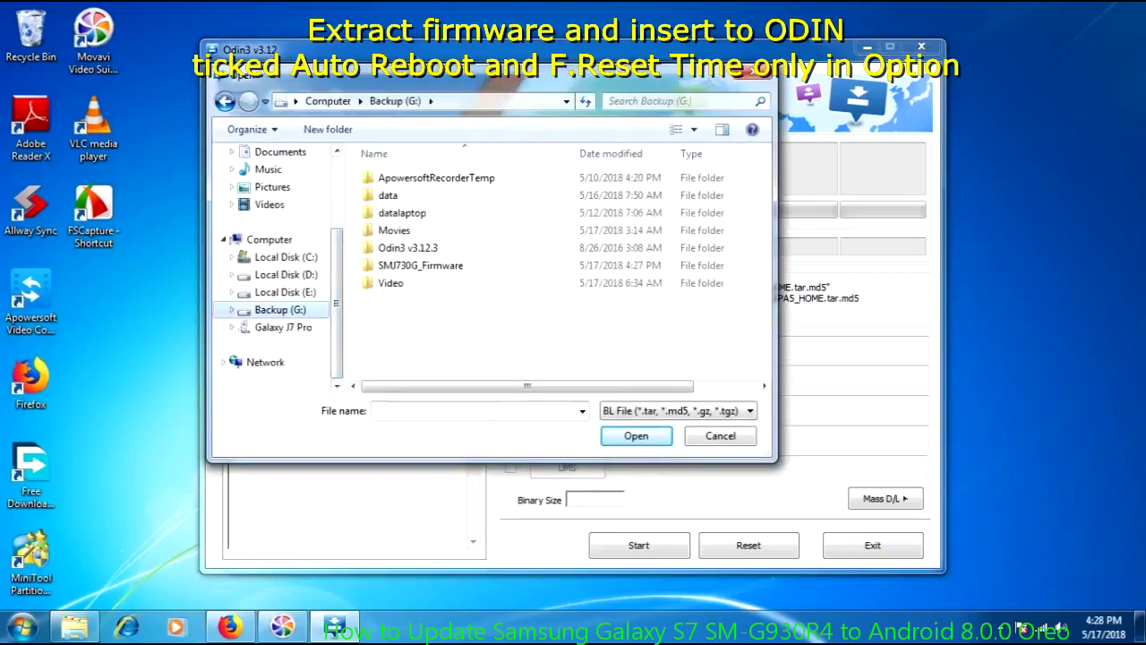
pyautogui.doubleClick(420, 265)
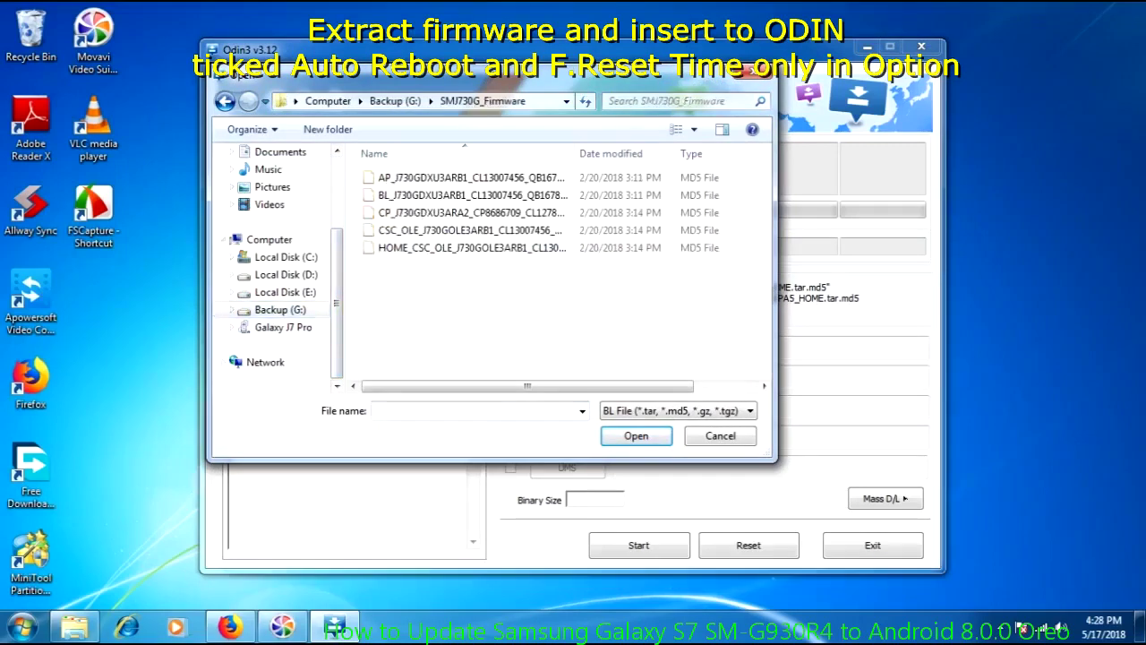
pyautogui.click(471, 196)
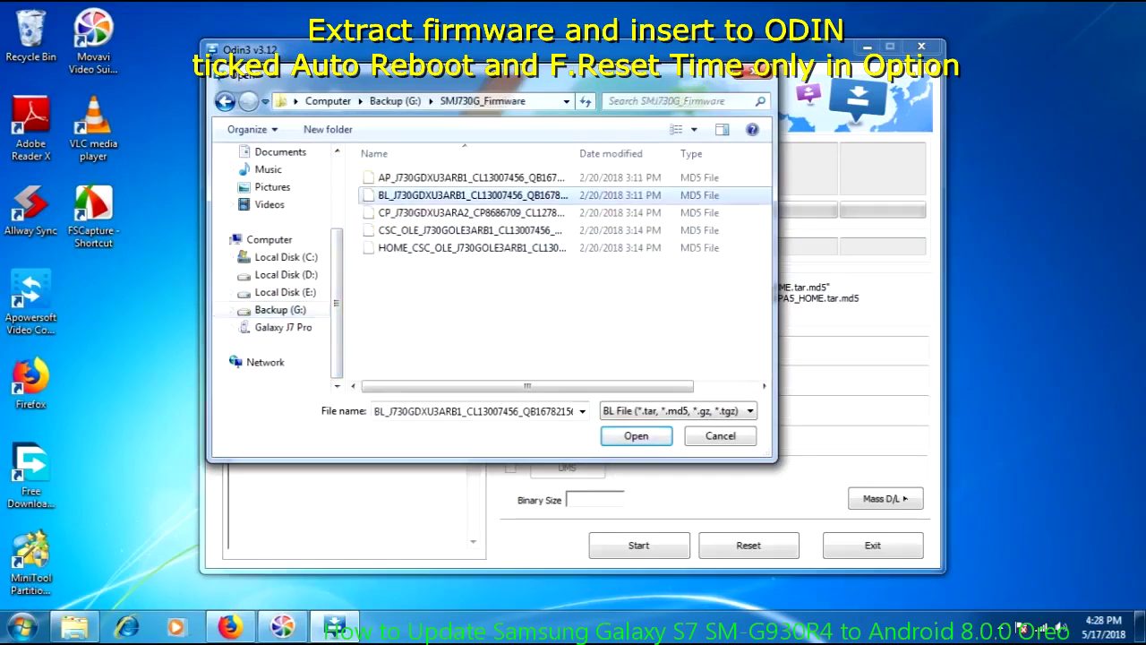
pyautogui.click(636, 435)
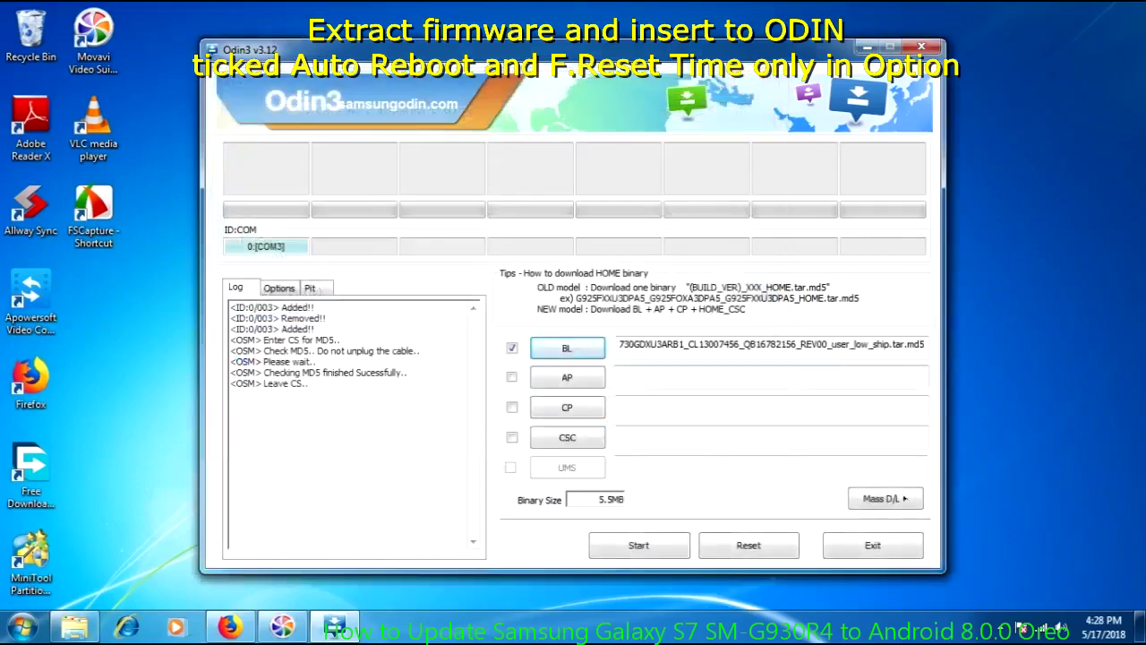
# Step: Load the AP_J730GDXU3ARB1 file from the SMJ730G_Firmware folder into the AP slot and reposition the Odin window
pyautogui.click(567, 377)
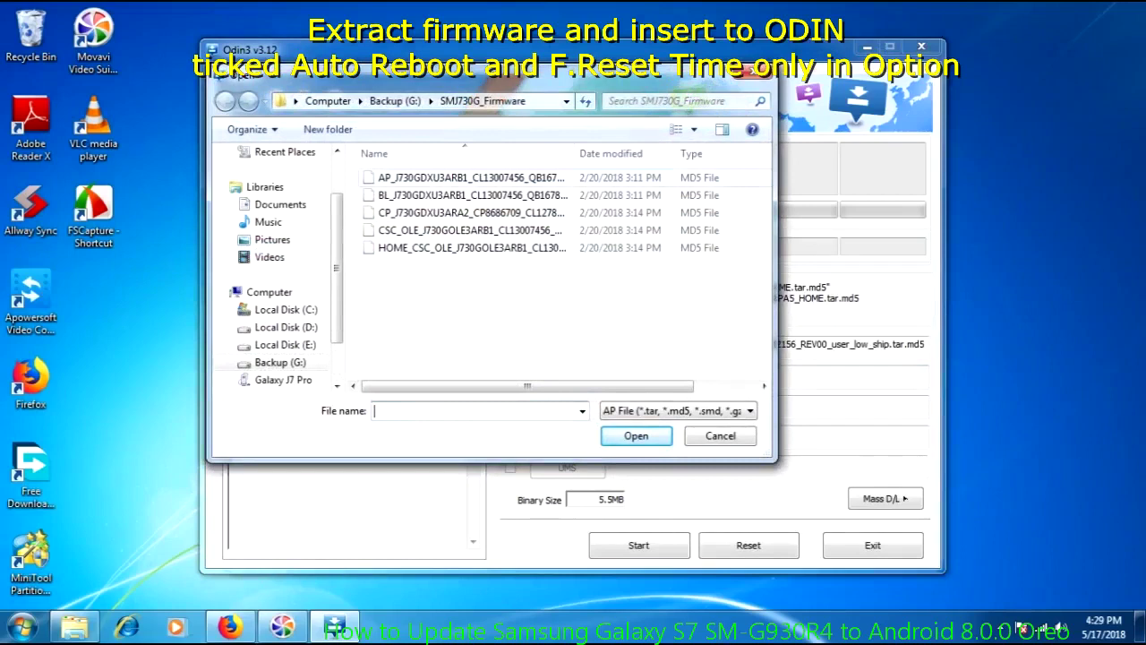
pyautogui.moveTo(492, 75); pyautogui.dragTo(582, 183)
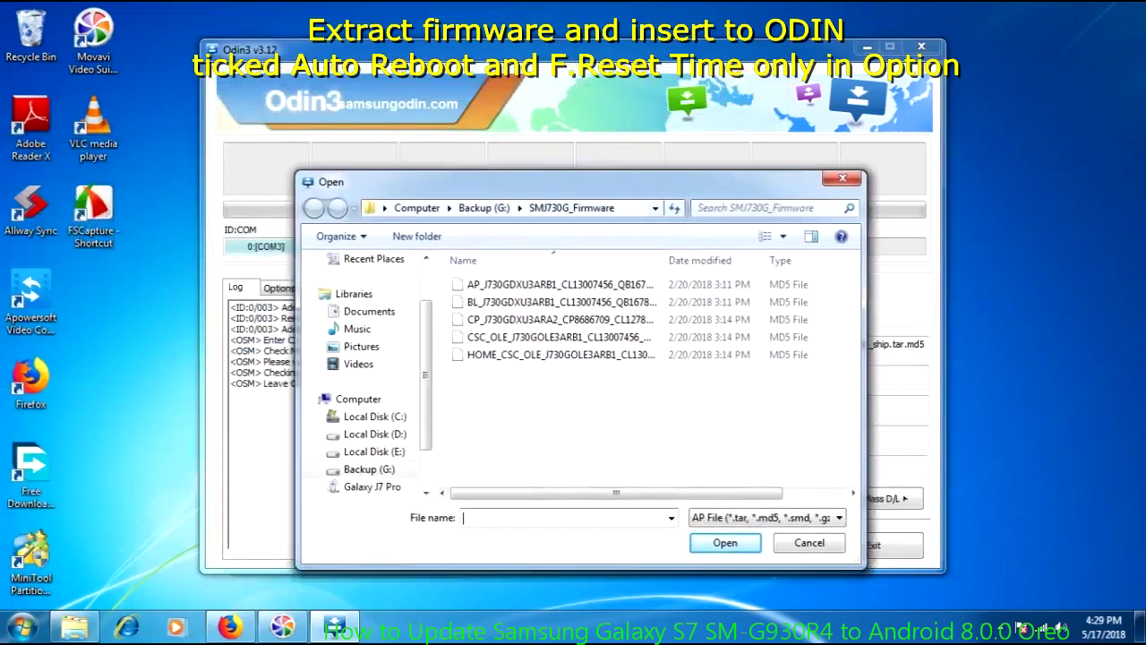
pyautogui.click(560, 284)
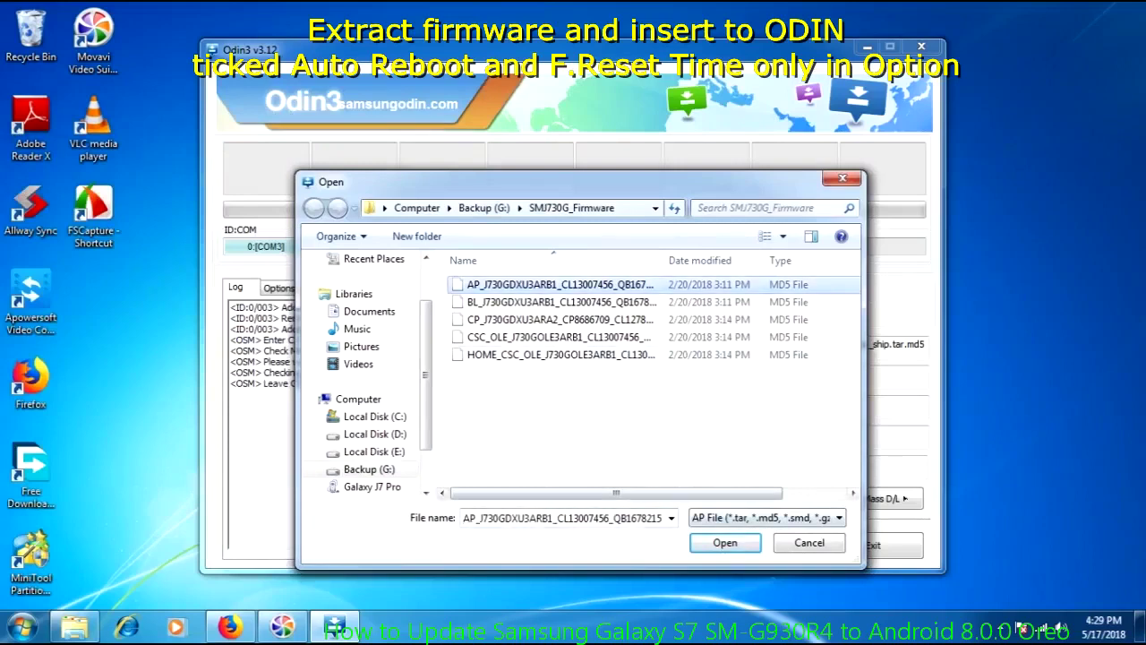
pyautogui.click(725, 542)
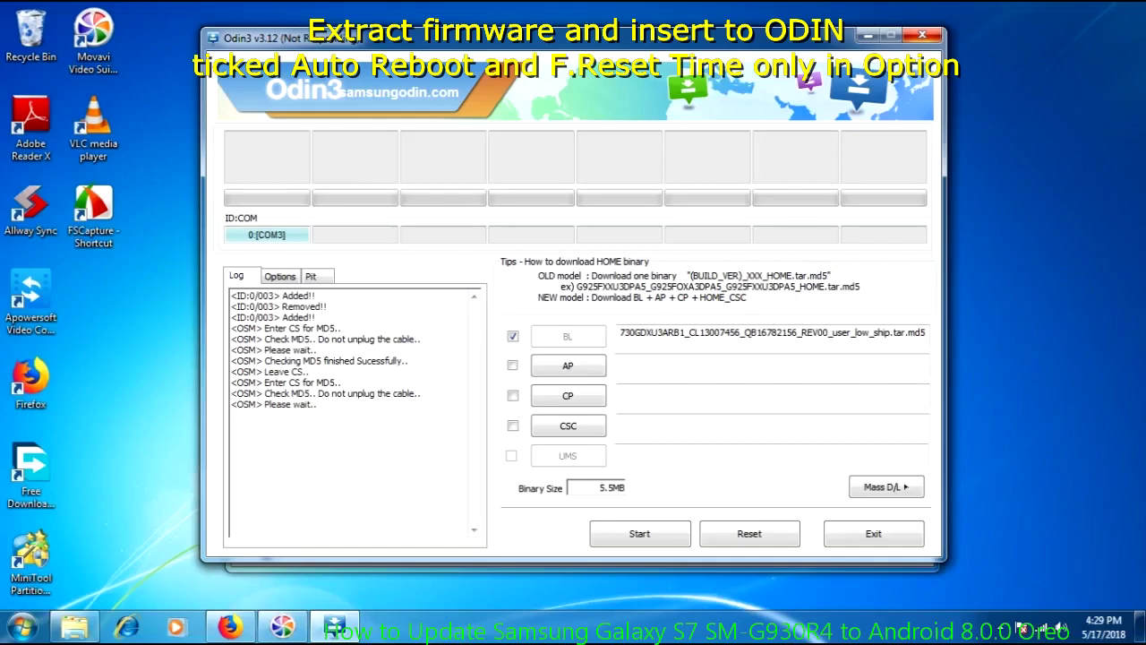
pyautogui.moveTo(573, 38); pyautogui.dragTo(570, 53)
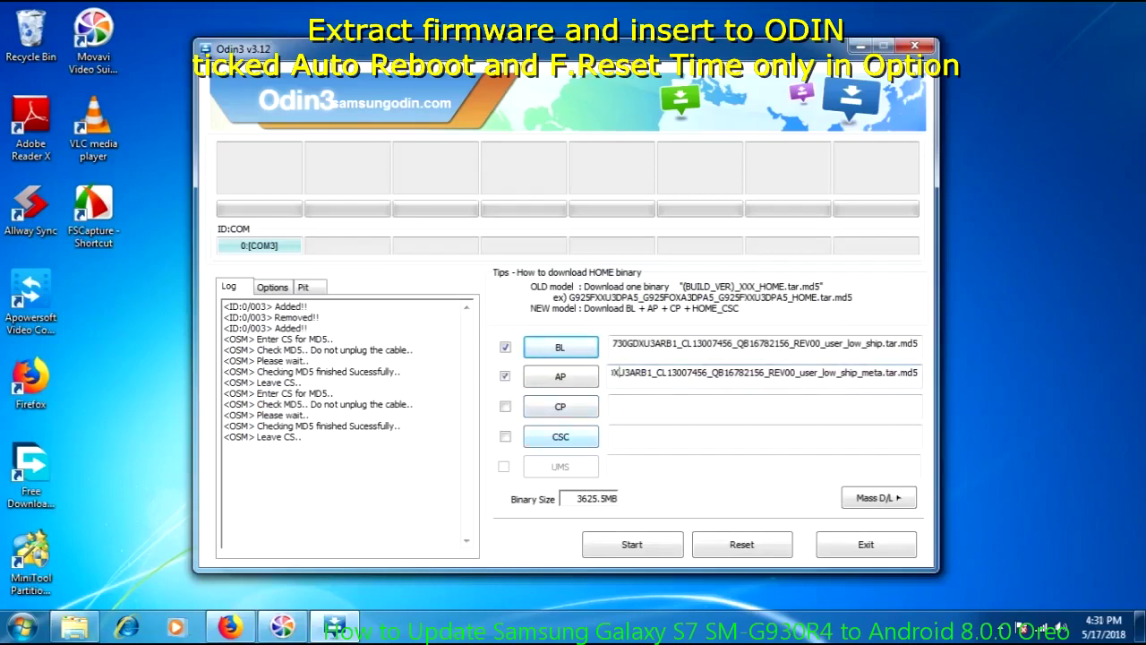
# Step: Check the beginning of the file path loaded in the AP slot
pyautogui.press('Left')
pyautogui.press('Left')
pyautogui.press('Left')
pyautogui.press('Left')
pyautogui.press('Left')
pyautogui.press('Left')
pyautogui.press('Left')
pyautogui.press('Left')
pyautogui.press('Left')
pyautogui.press('Left')
pyautogui.press('Left')
pyautogui.press('Left')
pyautogui.press('Left')
pyautogui.press('Left')
pyautogui.press('Left')
pyautogui.press('Left')
pyautogui.press('Left')
pyautogui.press('Left')
pyautogui.press('Left')
pyautogui.press('Left')
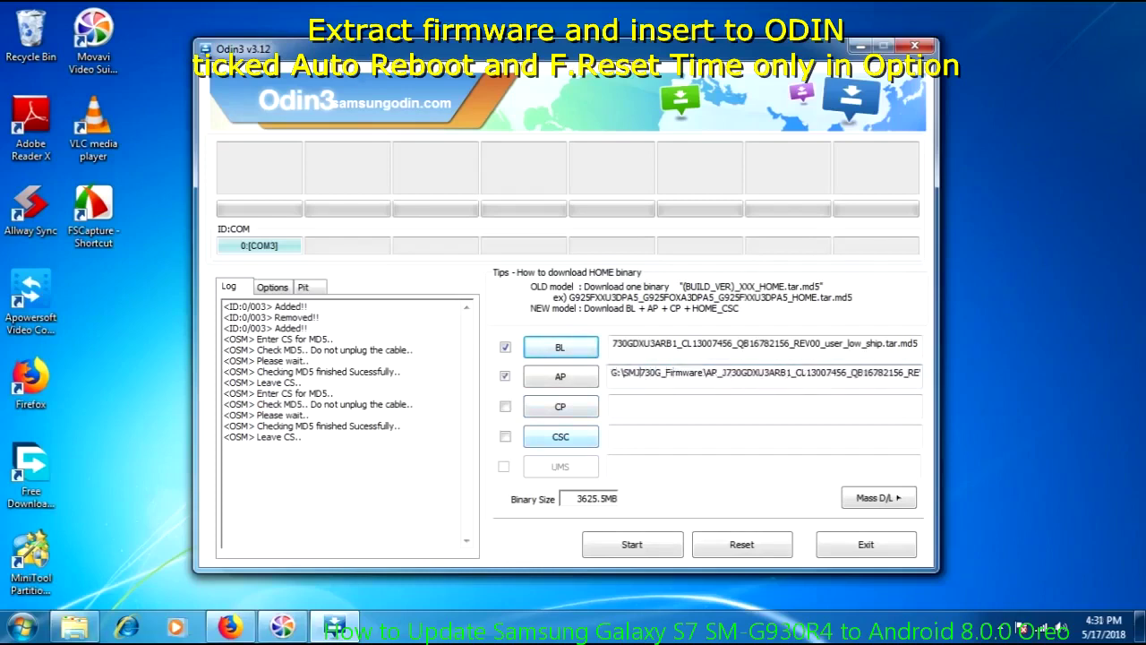
pyautogui.press('Left')
pyautogui.press('Left')
pyautogui.press('Left')
pyautogui.press('Left')
pyautogui.press('Left')
pyautogui.press('Left')
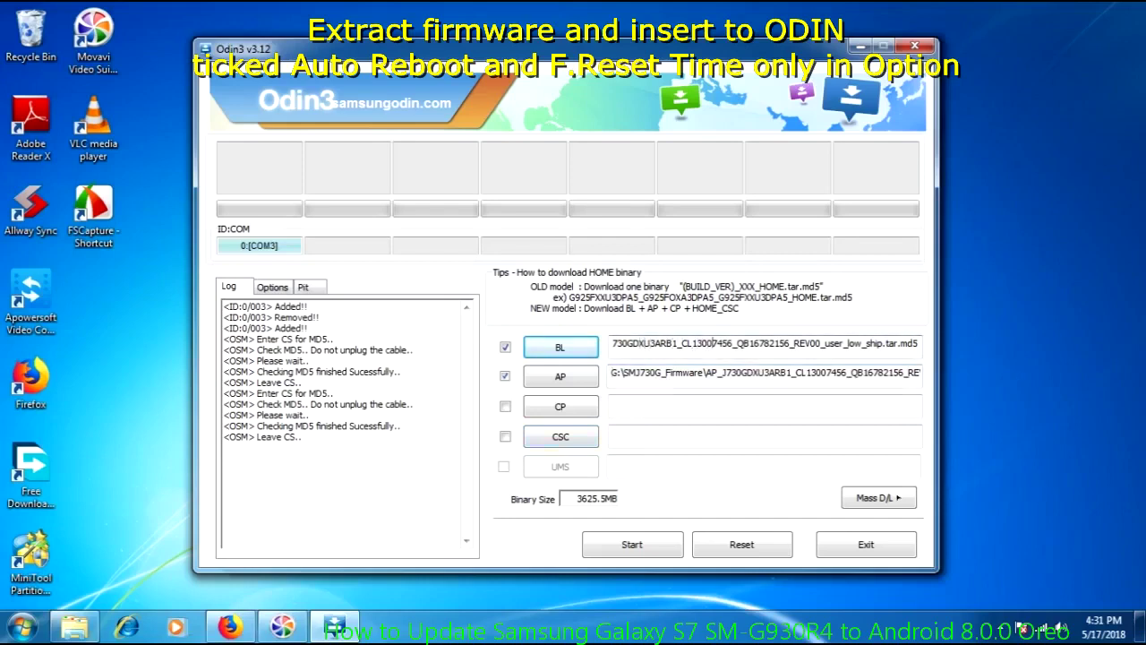
# Step: Check the beginning of the file path loaded in the BL slot
pyautogui.press('Left')
pyautogui.press('Left')
pyautogui.press('Left')
pyautogui.press('Left')
pyautogui.press('Left')
pyautogui.press('Left')
pyautogui.press('Left')
pyautogui.press('Left')
pyautogui.press('Left')
pyautogui.press('Left')
pyautogui.press('Left')
pyautogui.press('Left')
pyautogui.press('Left')
pyautogui.press('Left')
pyautogui.press('Left')
pyautogui.press('Left')
pyautogui.press('Left')
pyautogui.press('Left')
pyautogui.press('Left')
pyautogui.press('Left')
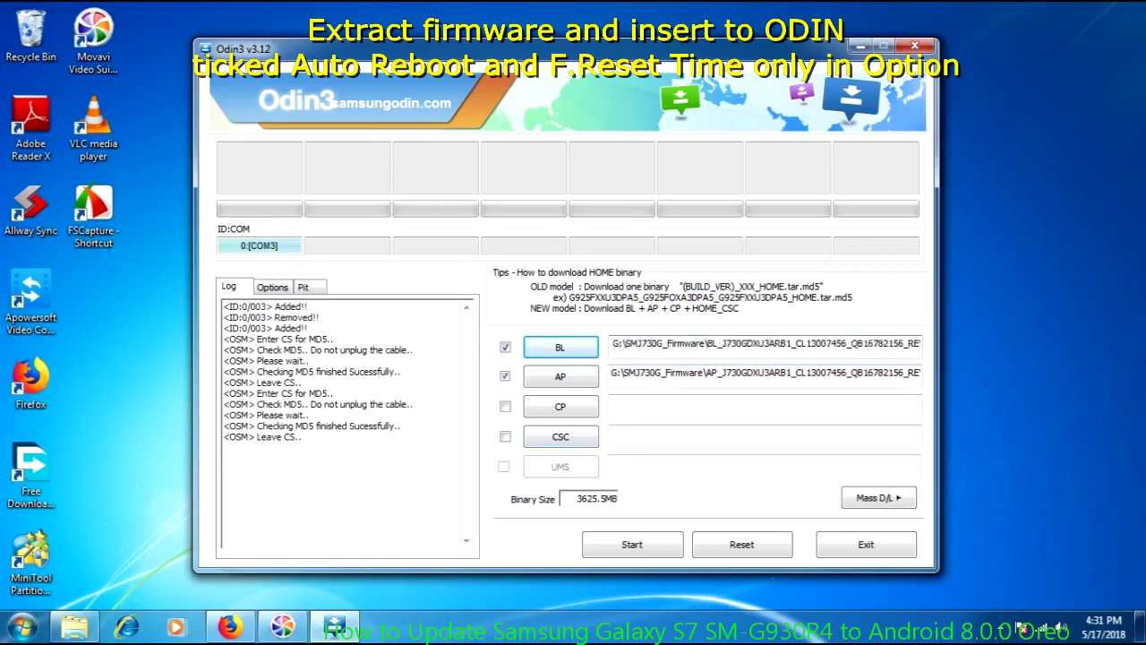
# Step: Load the CP_J730GDXU3ARA2 file from the SMJ730G_Firmware folder into the CP slot
pyautogui.click(561, 406)
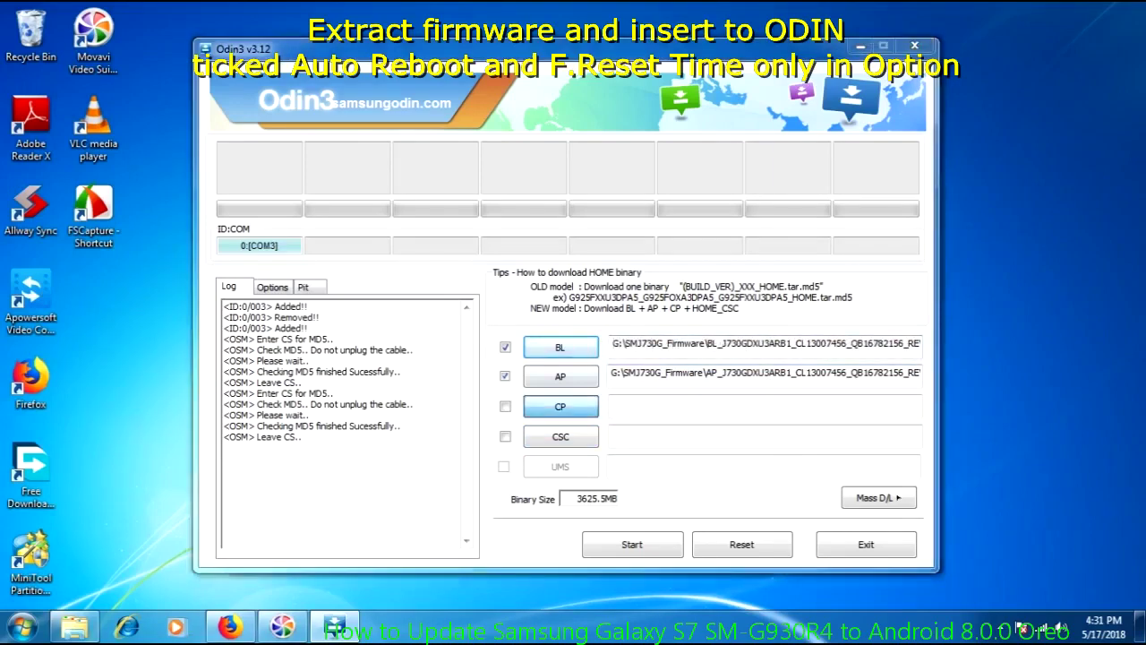
pyautogui.click(464, 211)
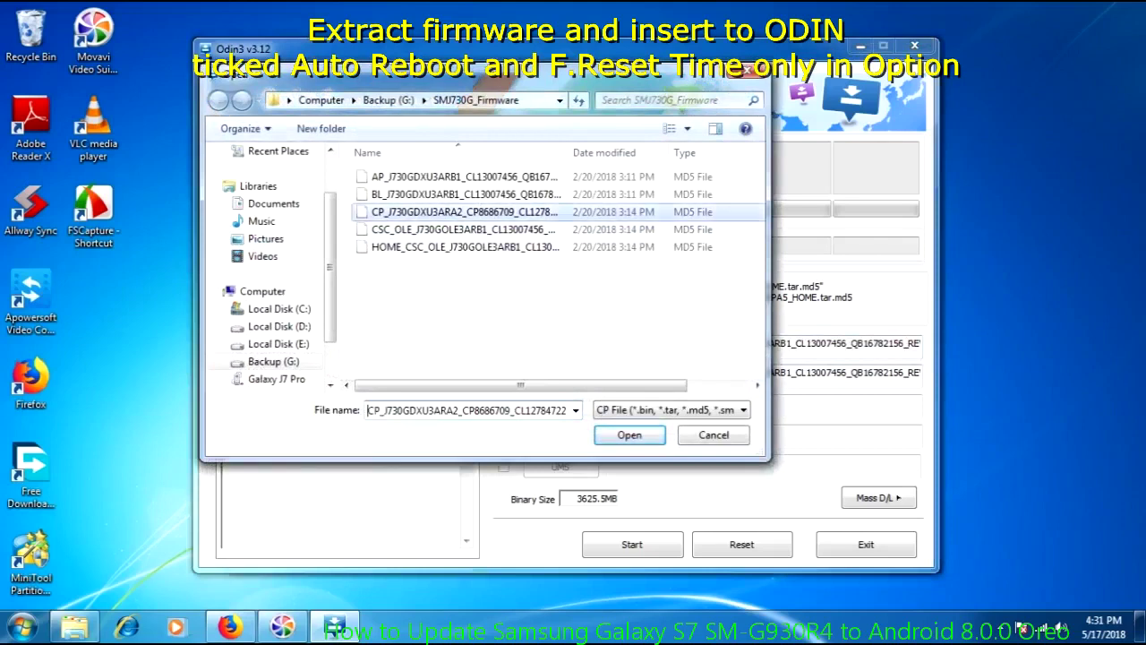
pyautogui.click(630, 434)
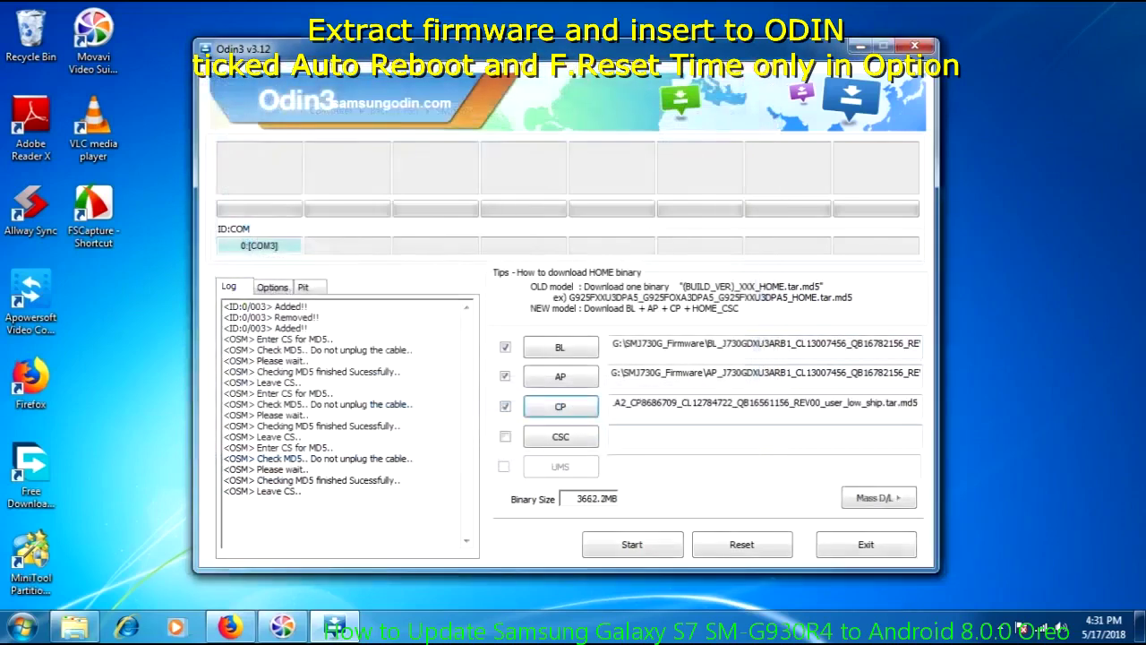
# Step: Load the CSC_OLE_J730GOLE3ARB1 file, rather than the HOME_CSC one, into the CSC slot
pyautogui.click(560, 436)
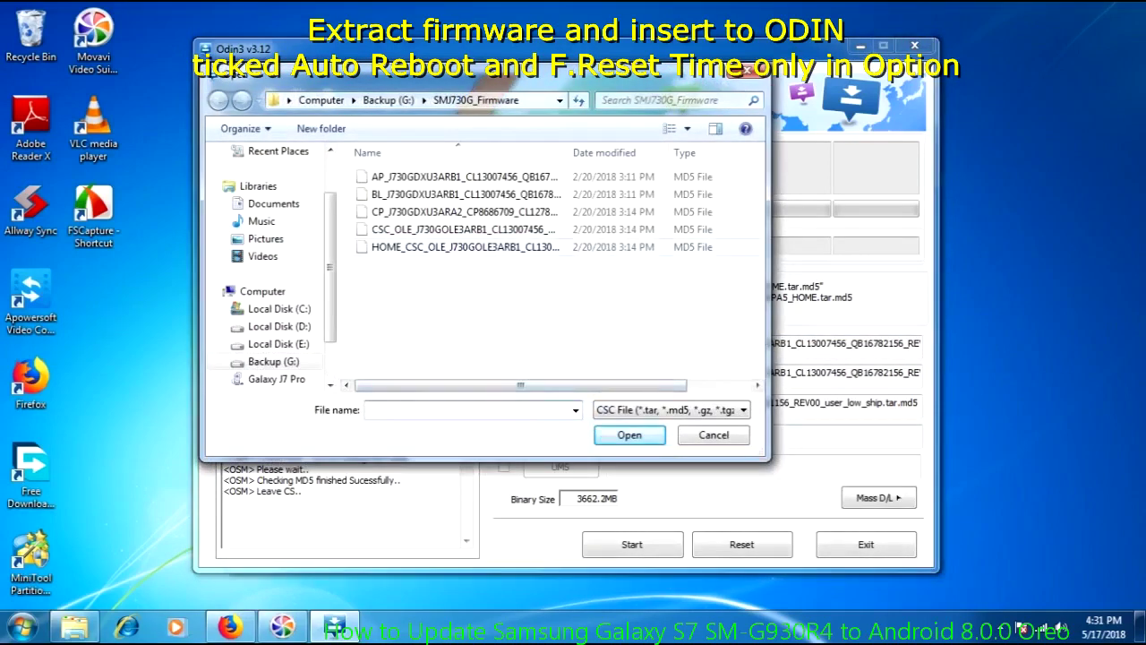
pyautogui.click(465, 247)
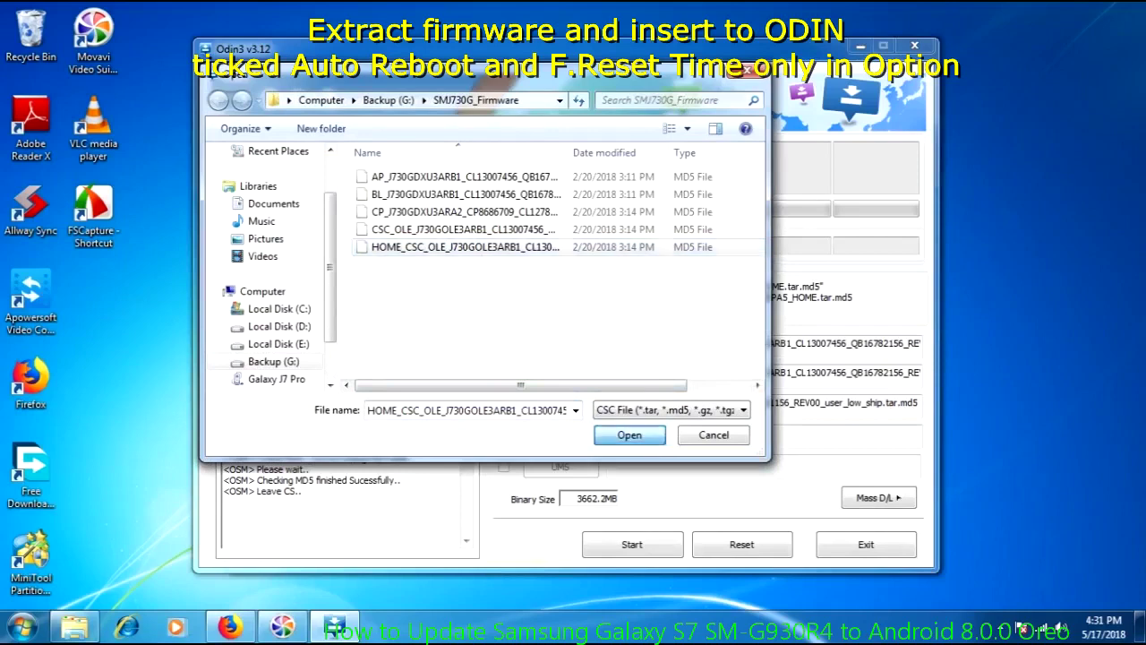
pyautogui.click(464, 229)
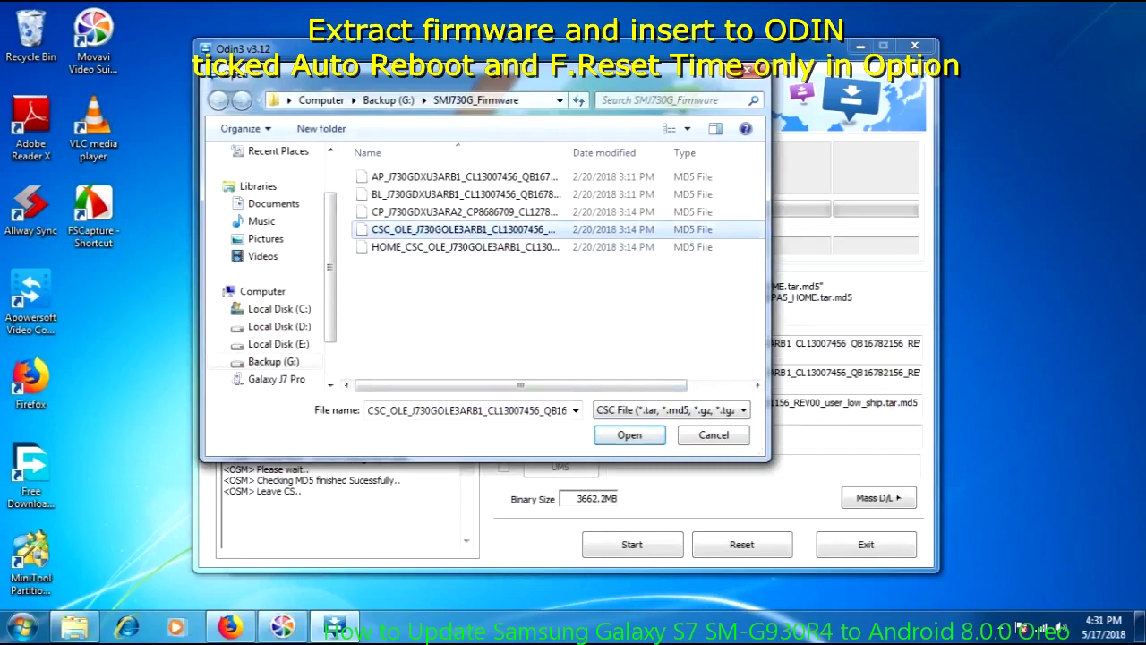
pyautogui.press('Return')
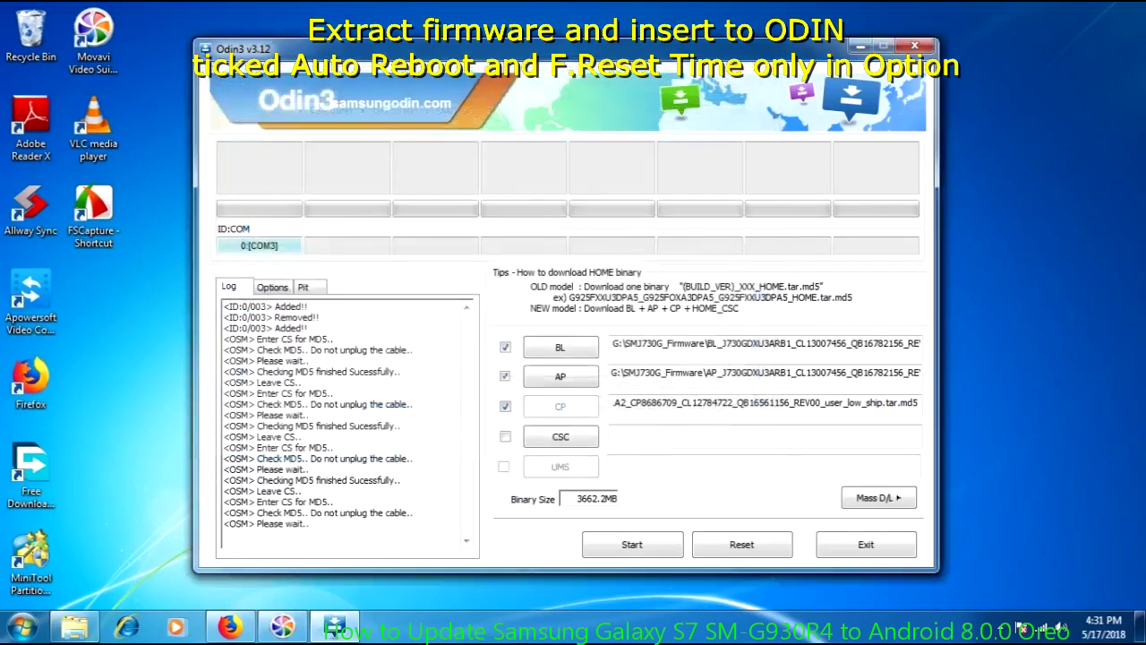